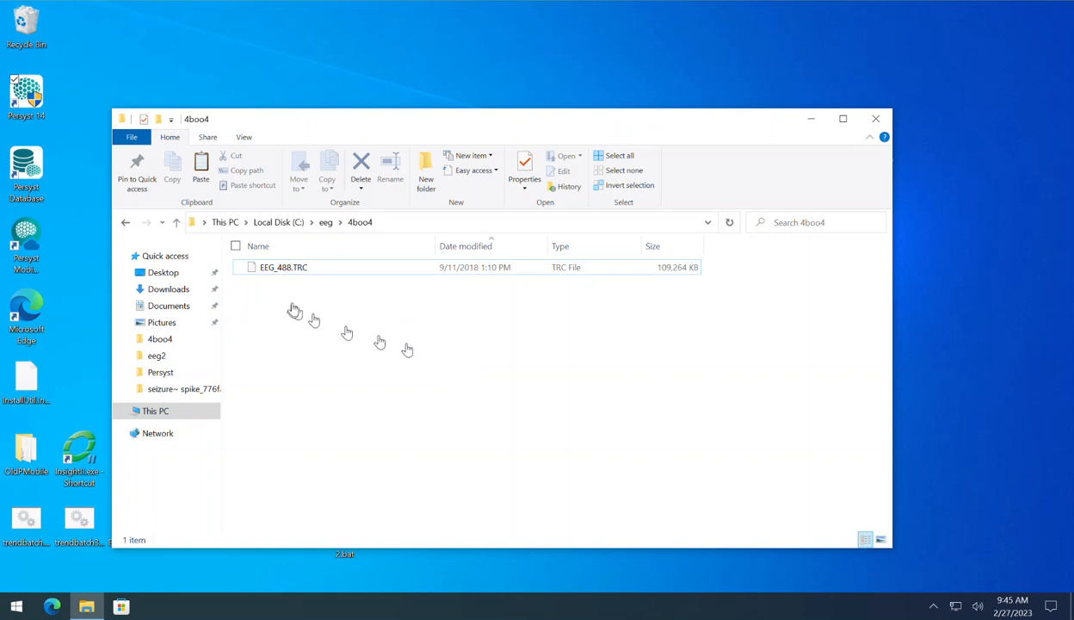
Step: Launch Persyst 14 and open the EEG recording EEG_488.TRC from the C:\eeg\4boo4 folder
double_click(36, 100)
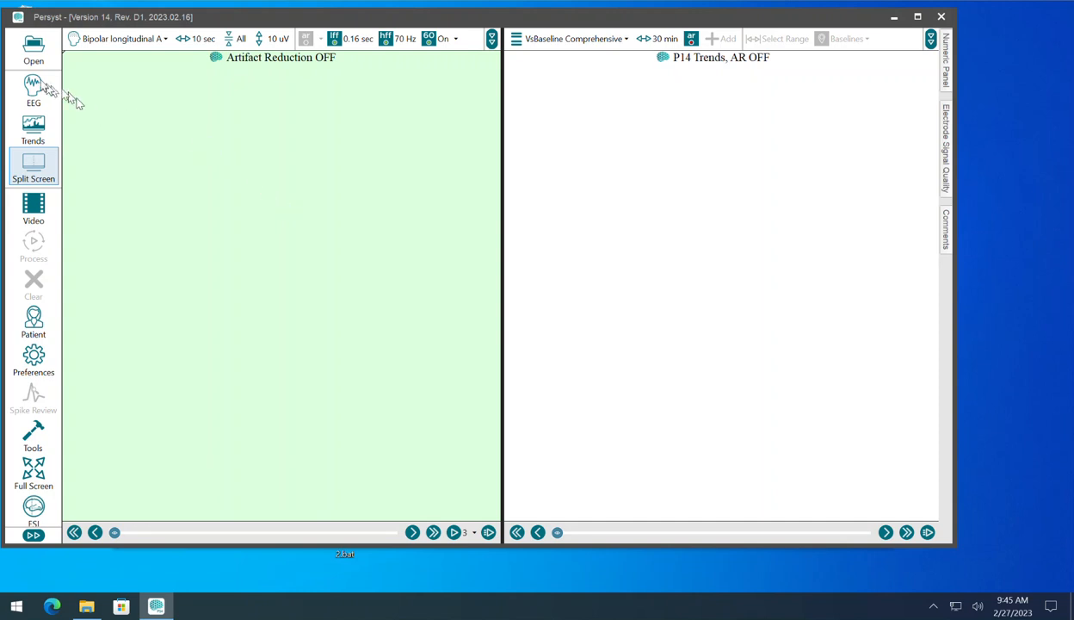
left_click(33, 54)
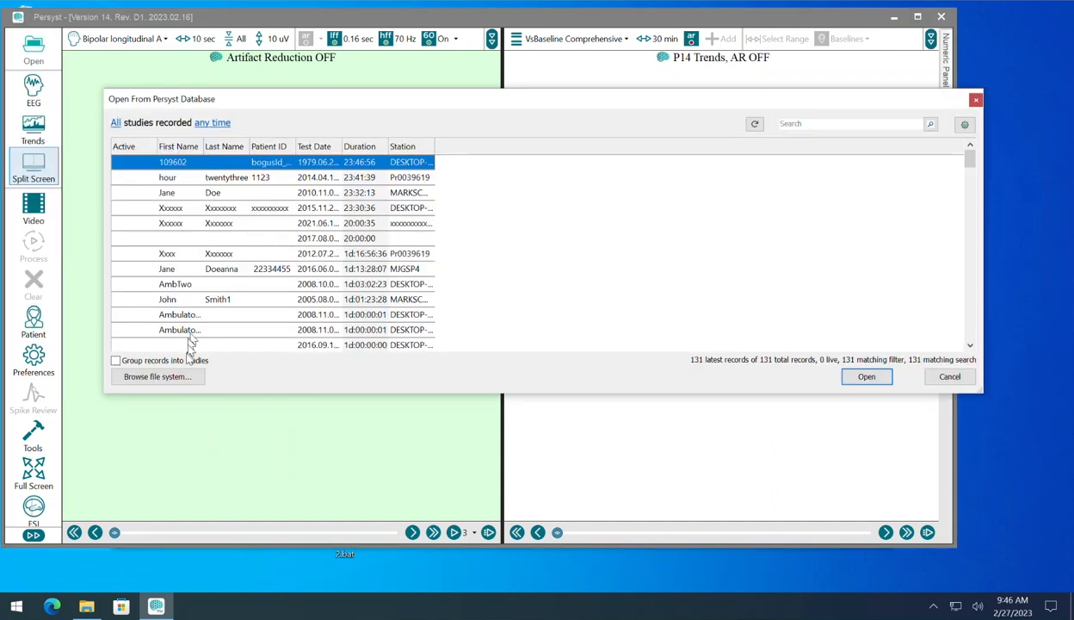
left_click(172, 380)
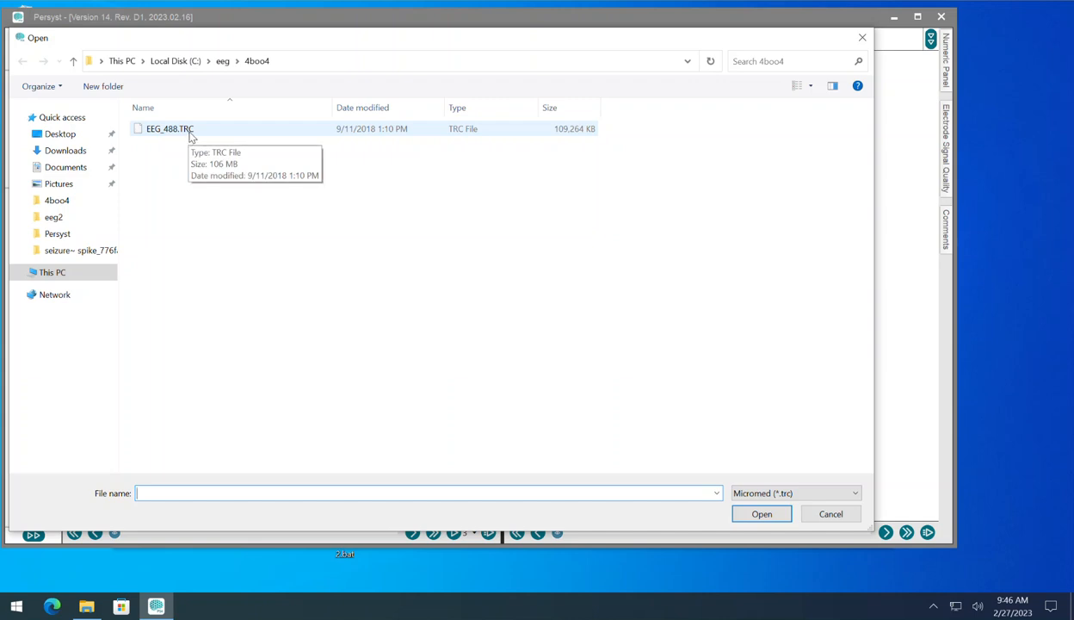
double_click(191, 130)
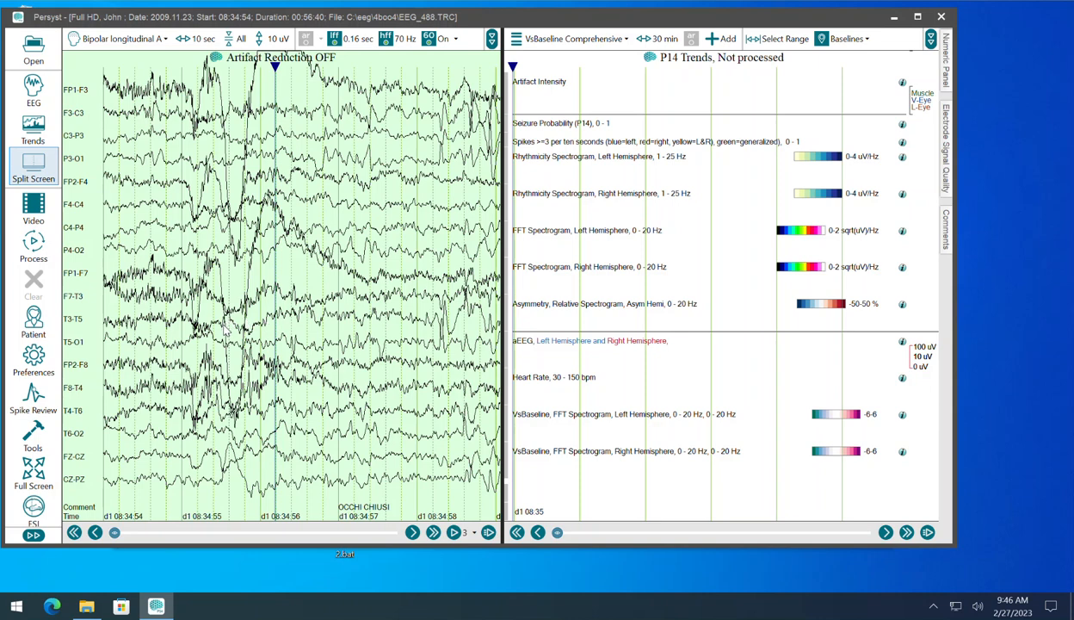
Step: Open the template file Trend Settings Version P14.mmx for modification and shift its window slightly off the original one
left_click(38, 360)
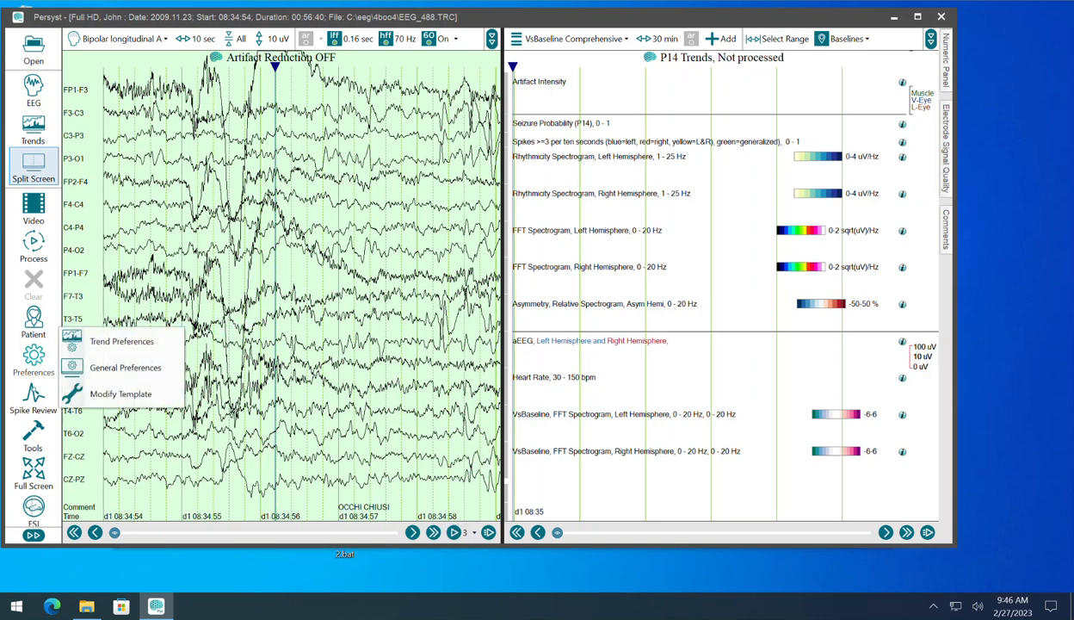
left_click(129, 395)
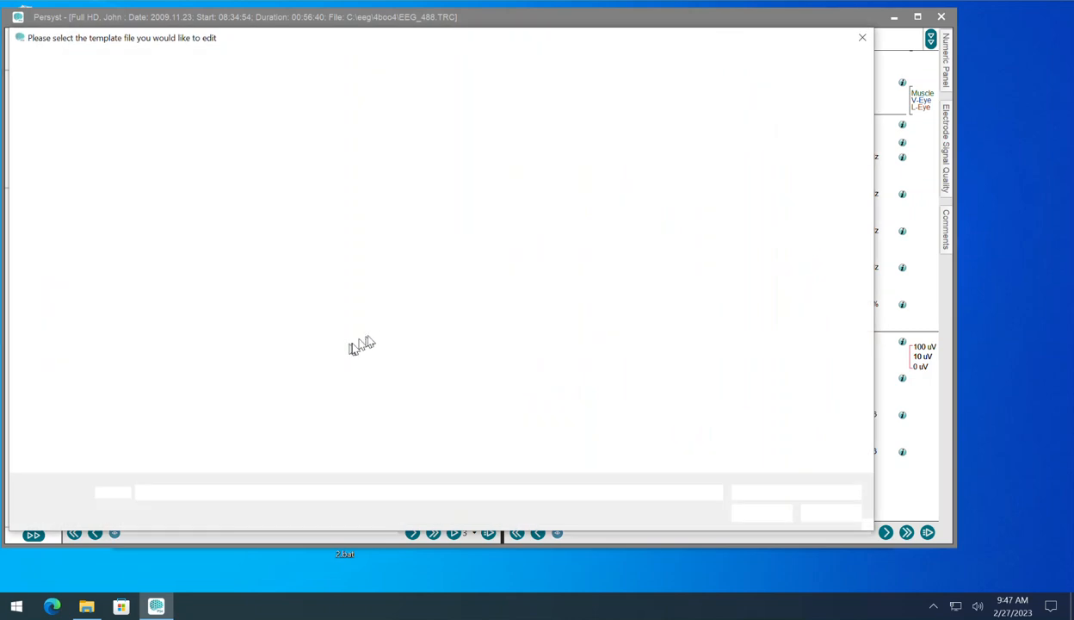
left_click(365, 247)
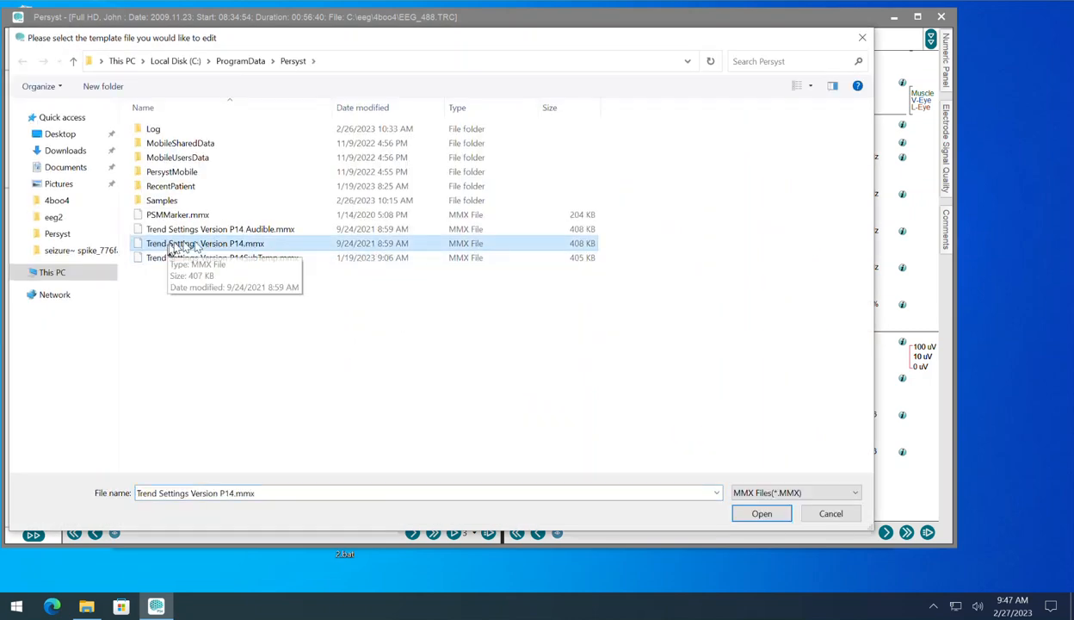
left_click(757, 514)
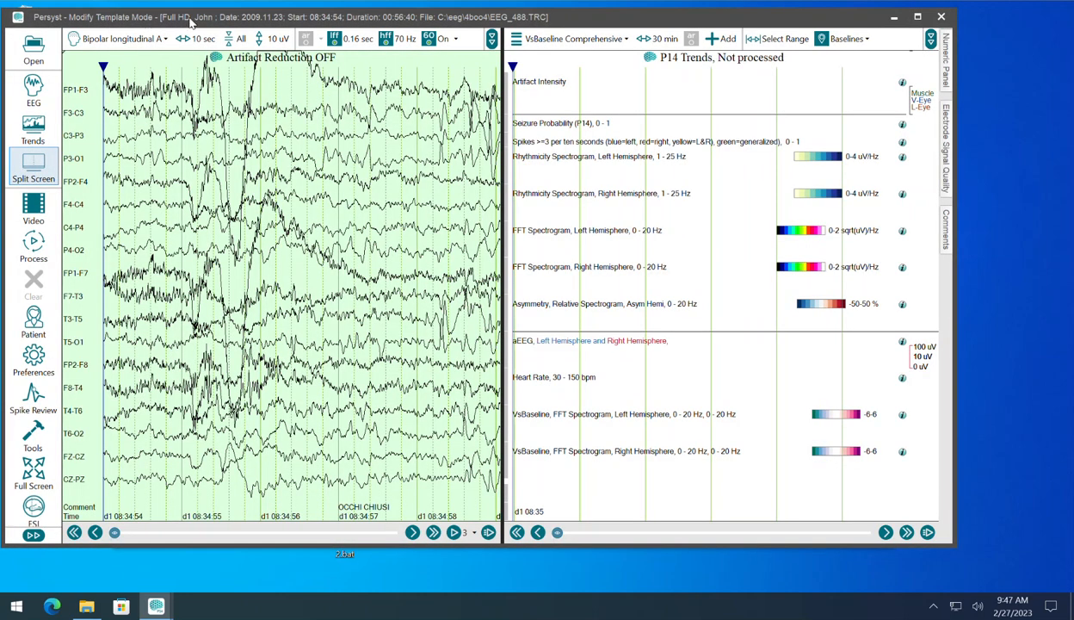
left_click_drag(191, 24, 212, 22)
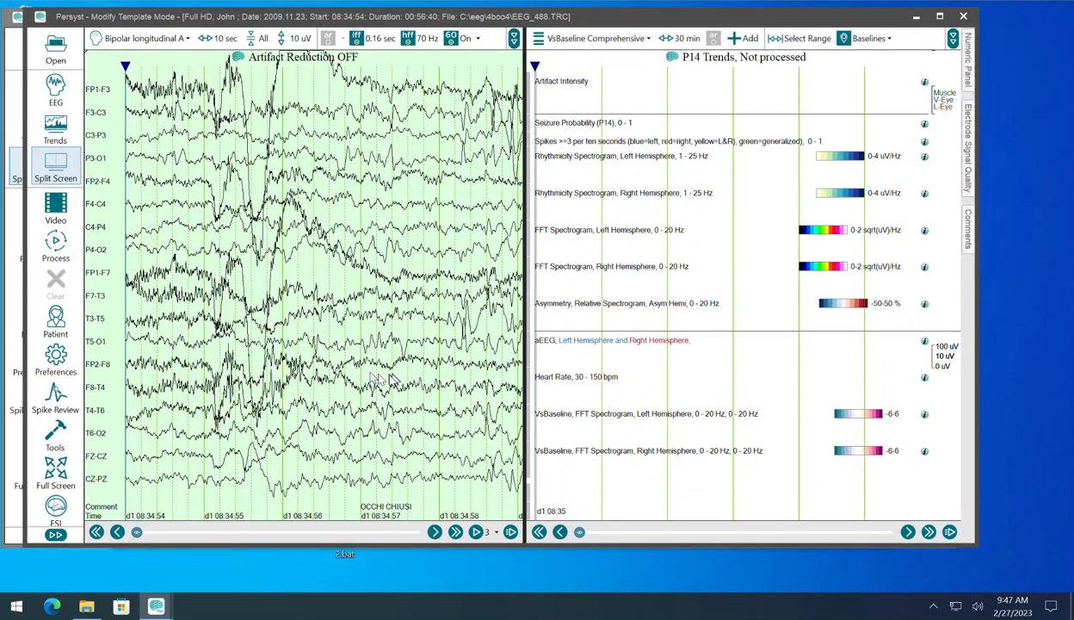
Step: Add a new trend panel named ADR CSV
left_click(579, 40)
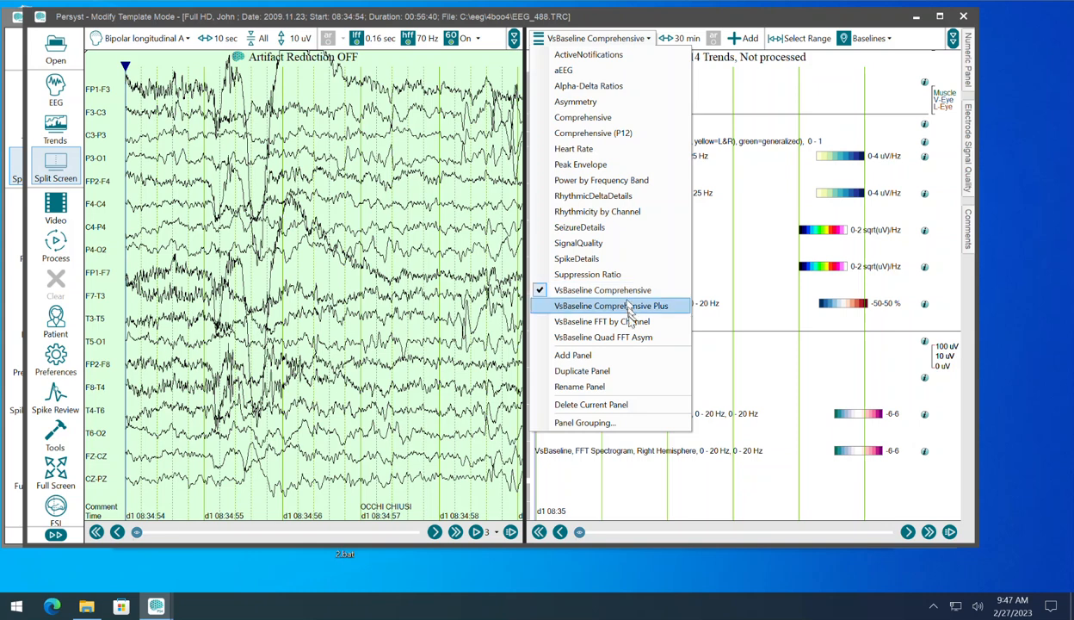
left_click(608, 355)
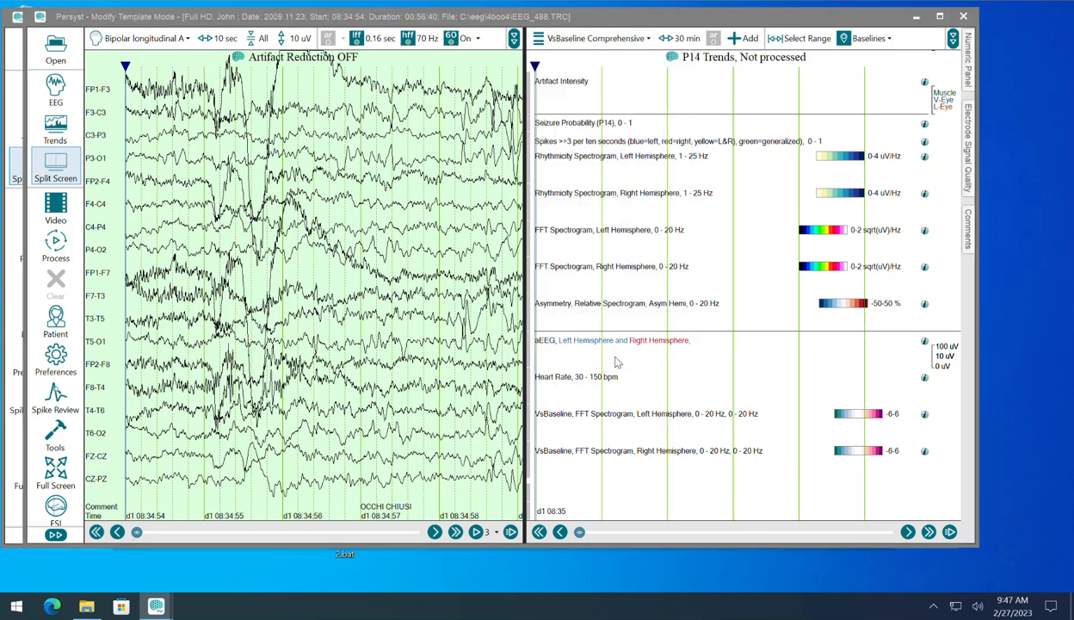
type("ADR CSV")
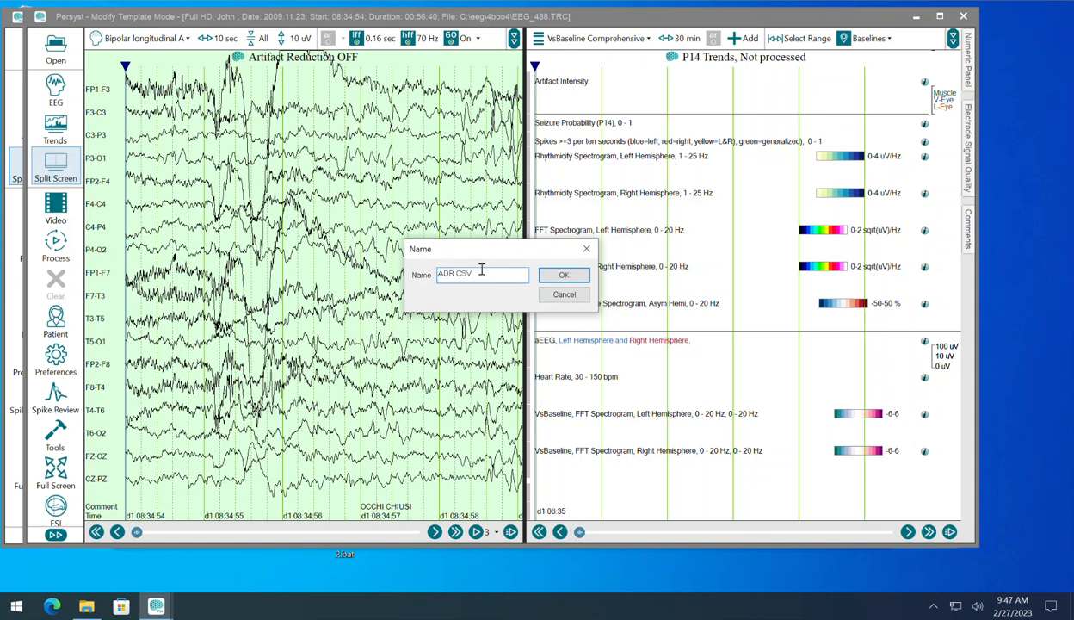
left_click(543, 278)
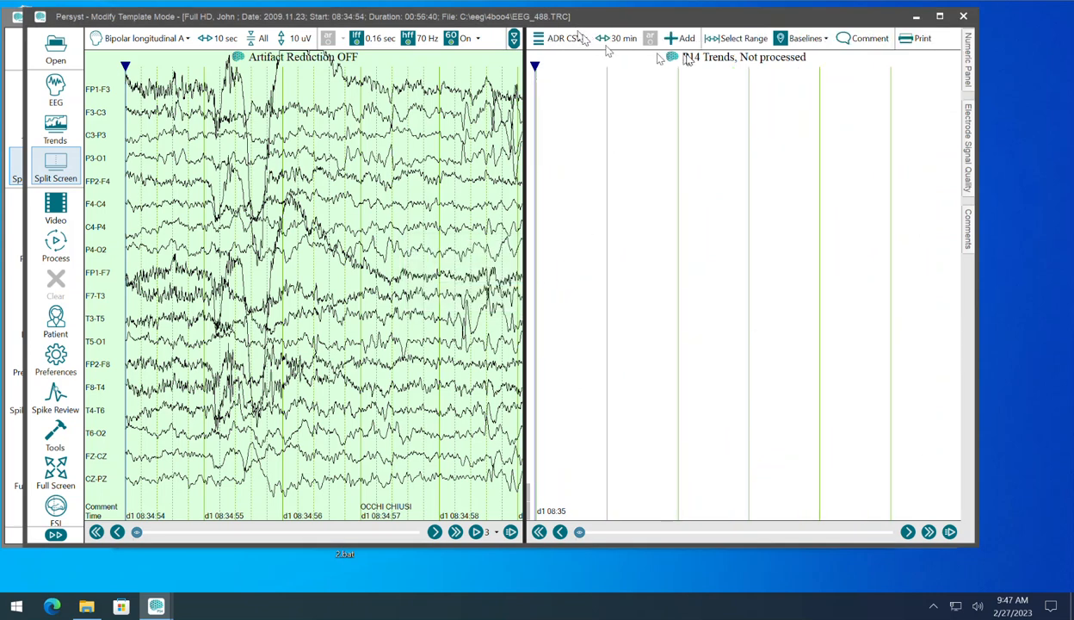
left_click(679, 39)
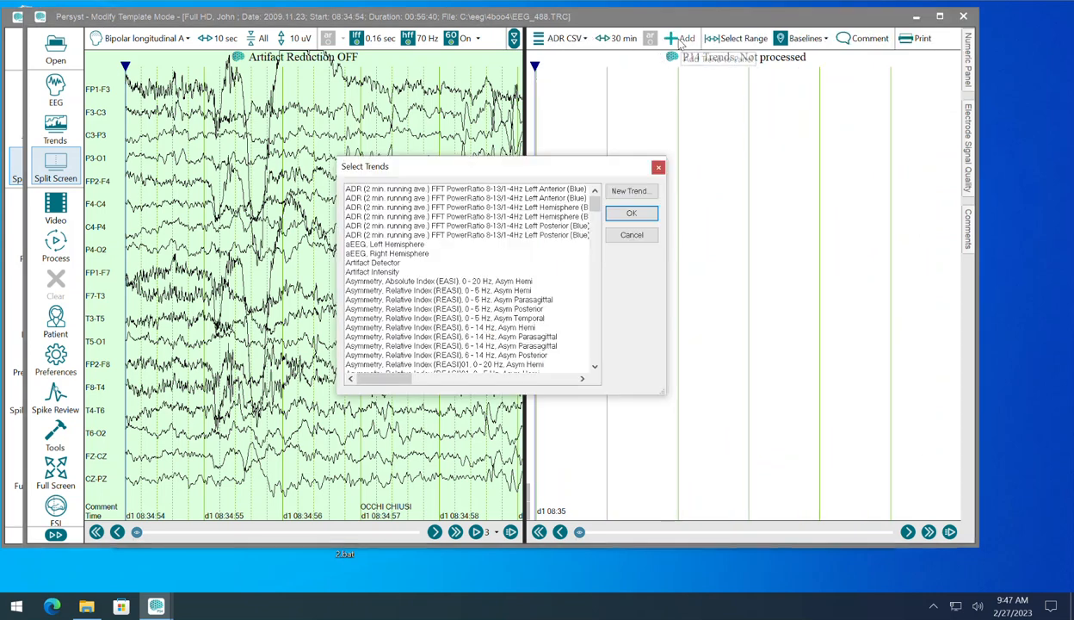
left_click_drag(594, 204, 639, 385)
left_click(627, 193)
left_click(611, 447)
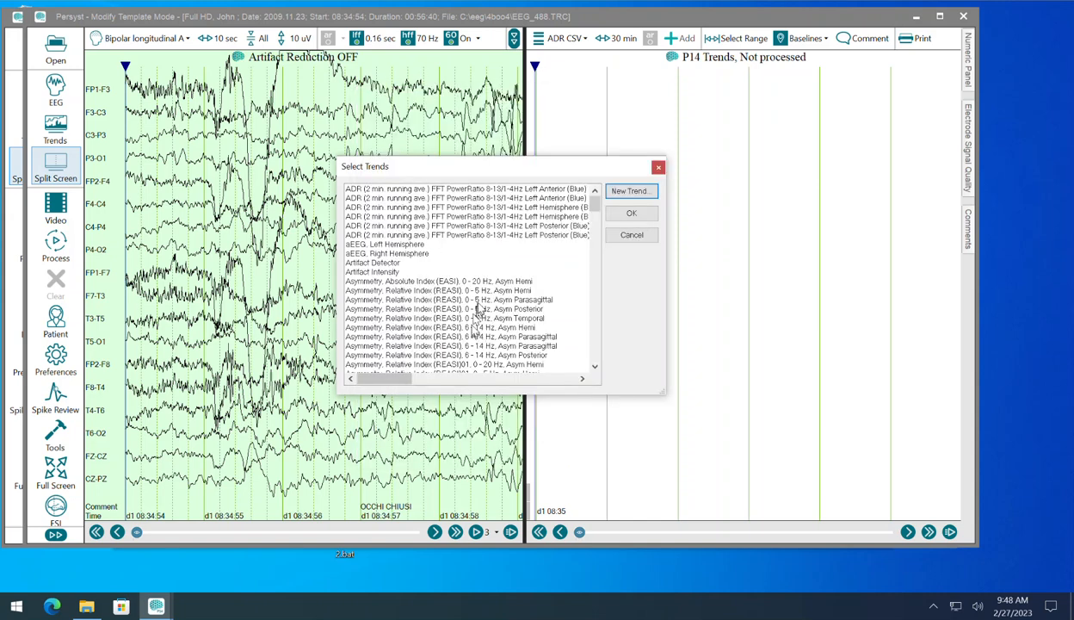
scroll(481, 303, "down", 2)
scroll(481, 303, "down", 6)
left_click_drag(595, 217, 597, 237)
left_click(631, 235)
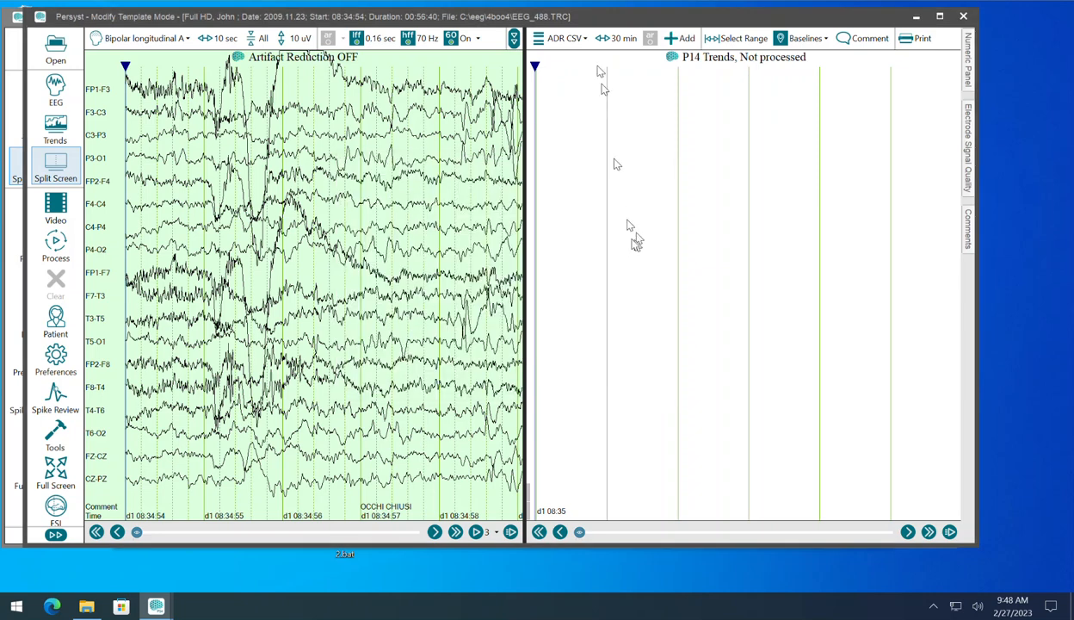
Step: Examine which trends the Alpha-Delta Ratios and Power by Frequency Band panels use, then return to the ADR CSV panel
left_click(568, 39)
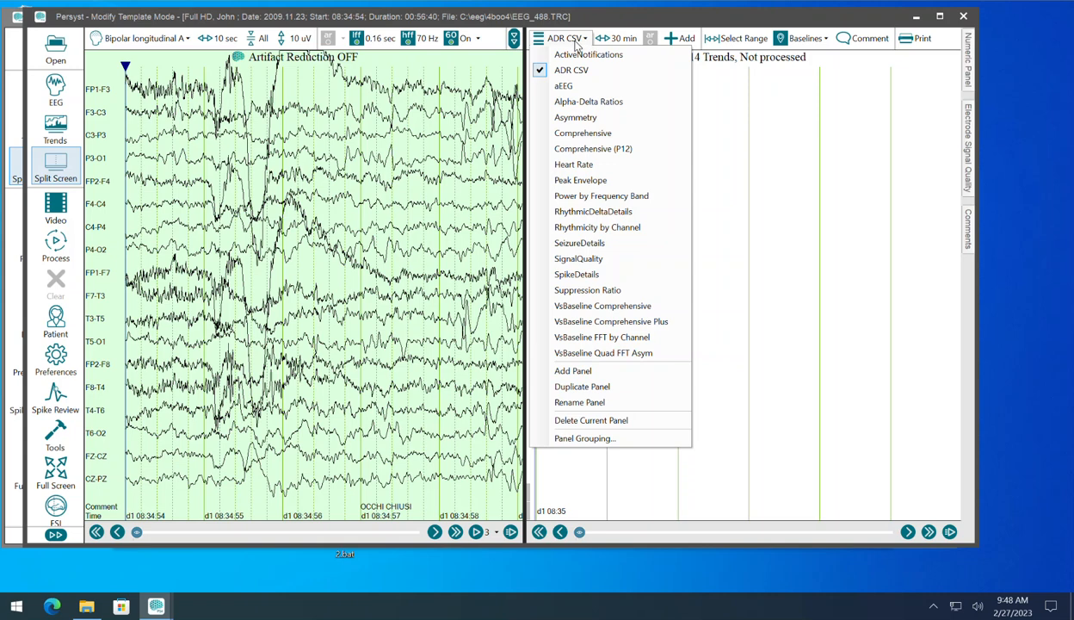
left_click(589, 102)
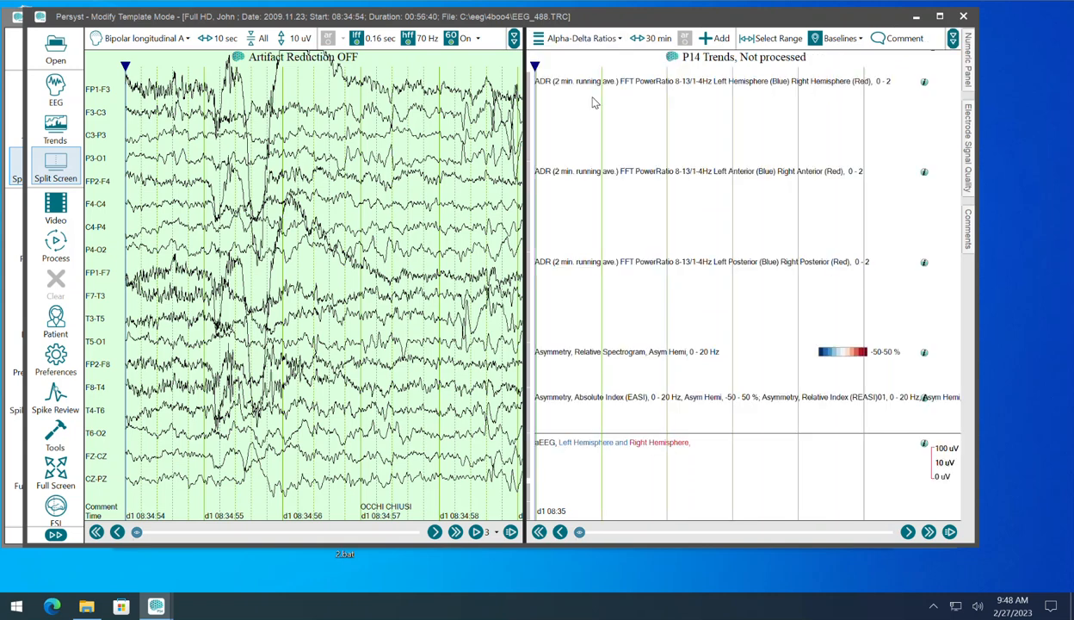
left_click(568, 87)
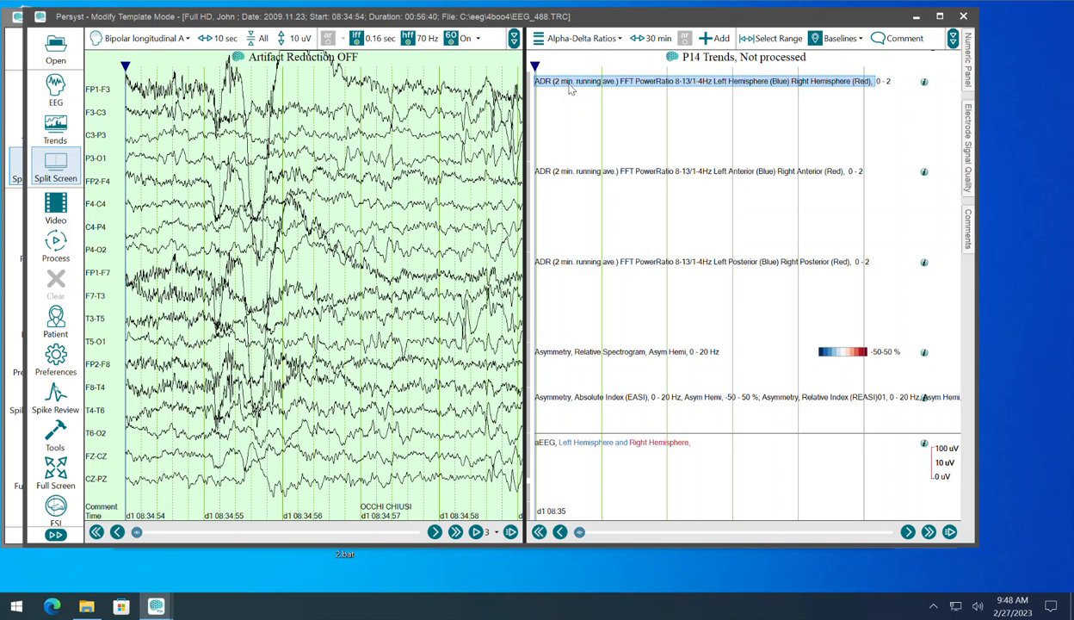
left_click(569, 88)
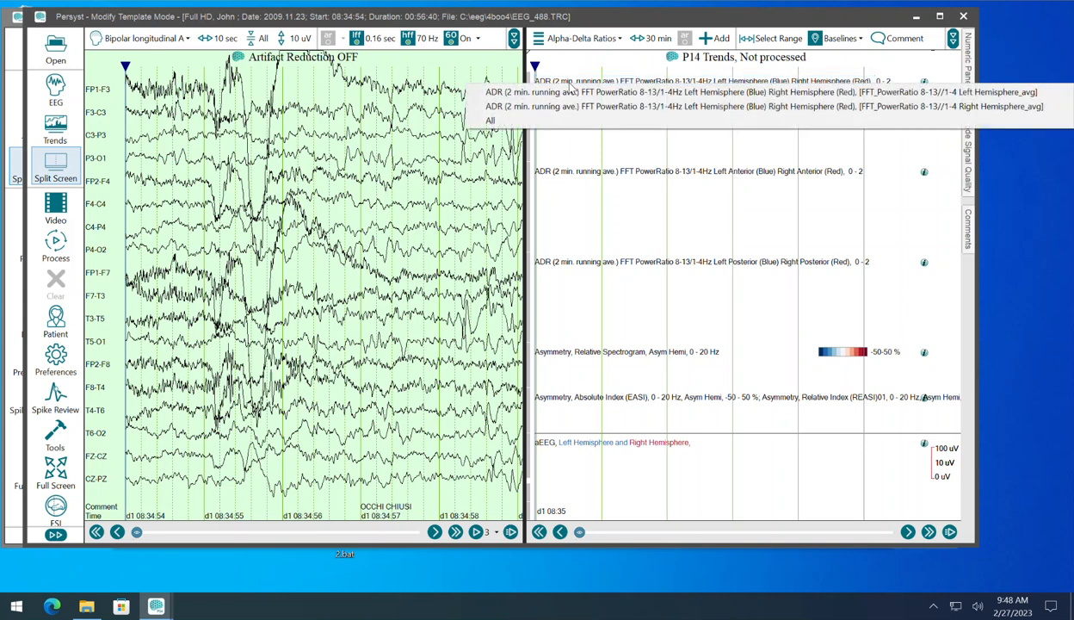
left_click(571, 40)
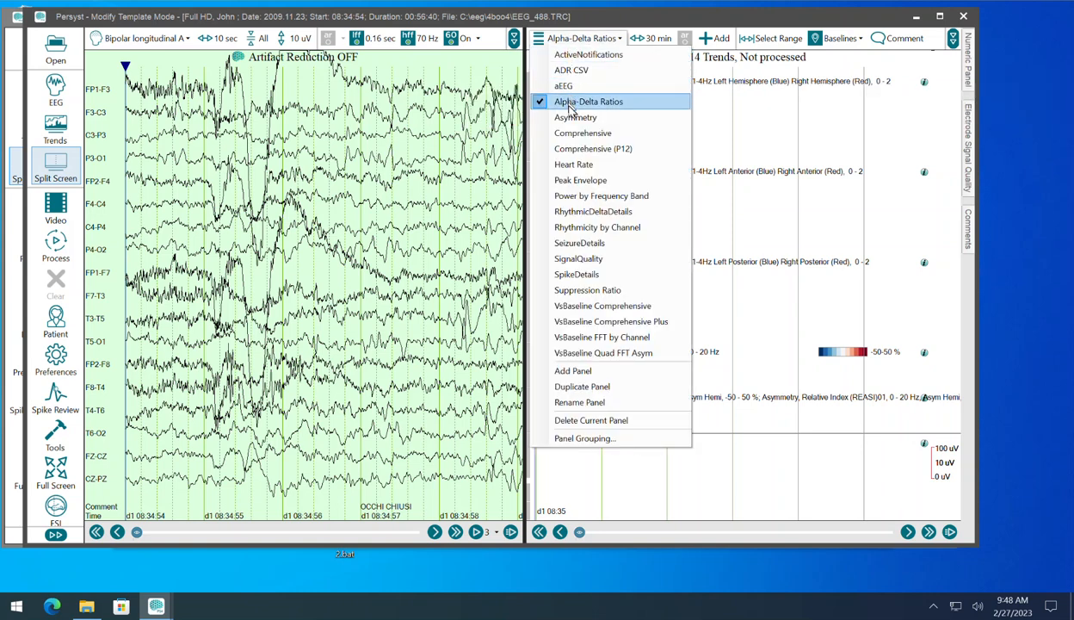
left_click(590, 196)
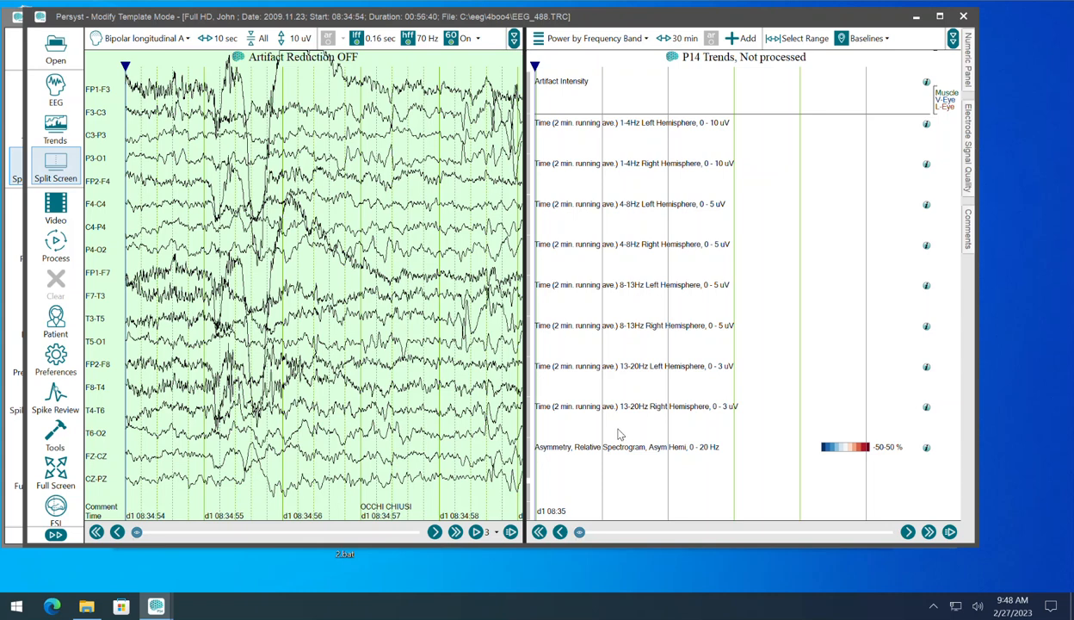
left_click(598, 43)
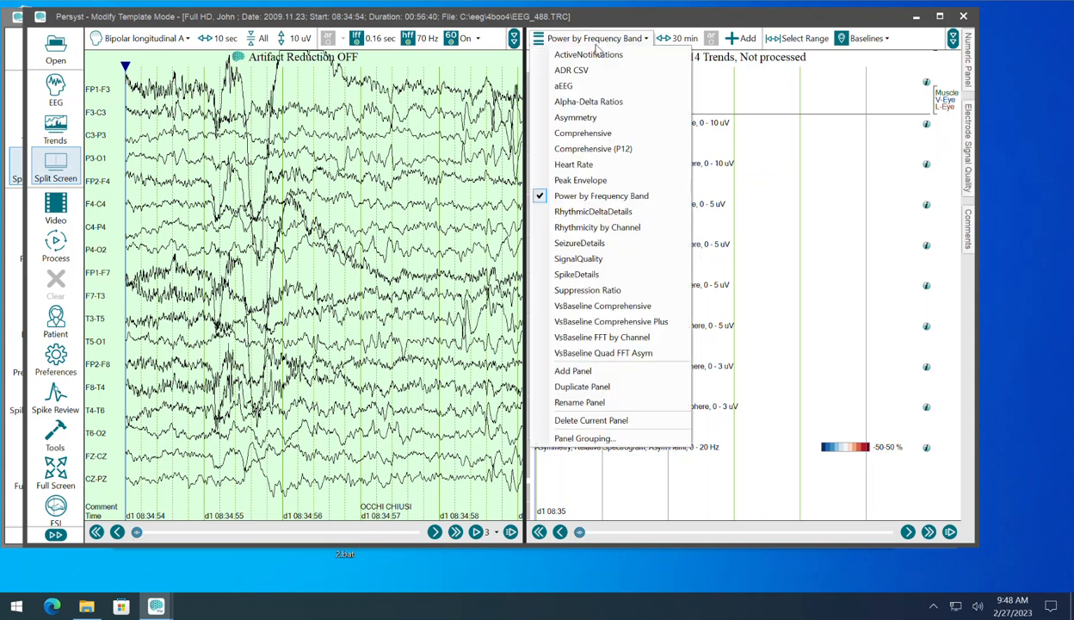
left_click(592, 70)
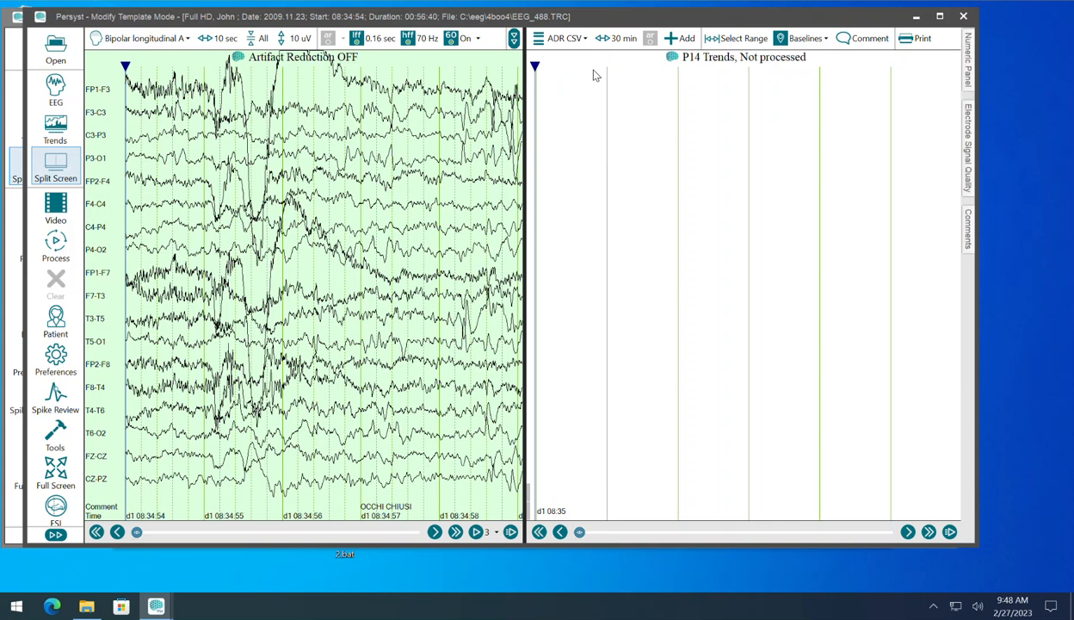
Step: Add the six FFT PowerRatio 8-13/1-4 Hz trends, from Left Anterior through Right Posterior, to the ADR CSV panel
left_click(681, 43)
left_click_drag(594, 200, 598, 247)
left_click(445, 227)
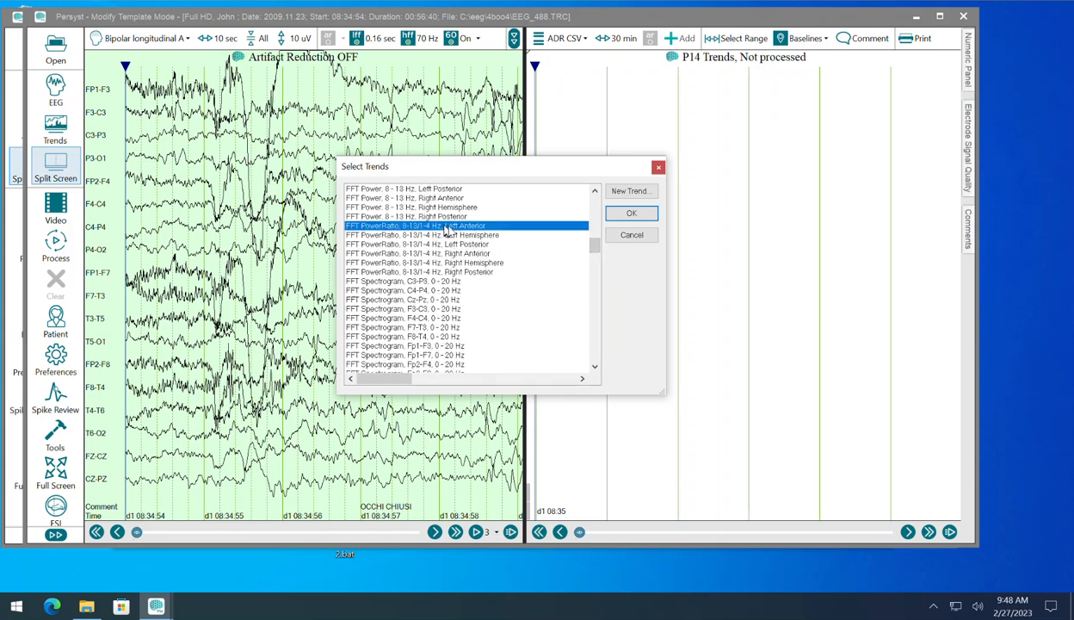
left_click(482, 272, "shift")
left_click(630, 214)
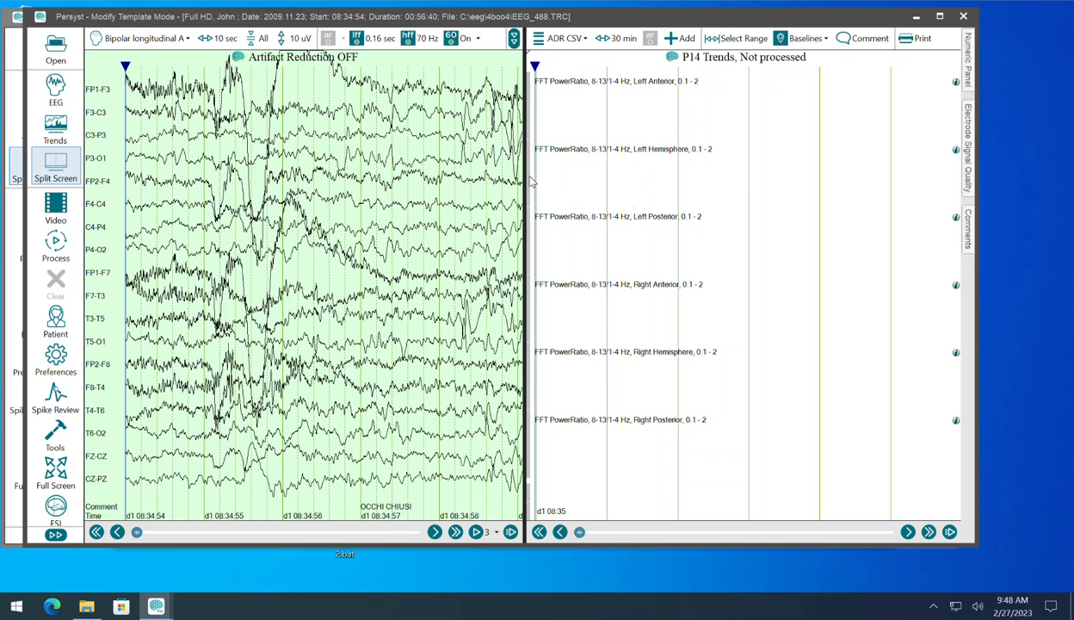
Step: Reorder the power ratio trends into left/right pairs: Hemisphere first, Anterior second, Posterior last
left_click_drag(524, 175, 532, 86)
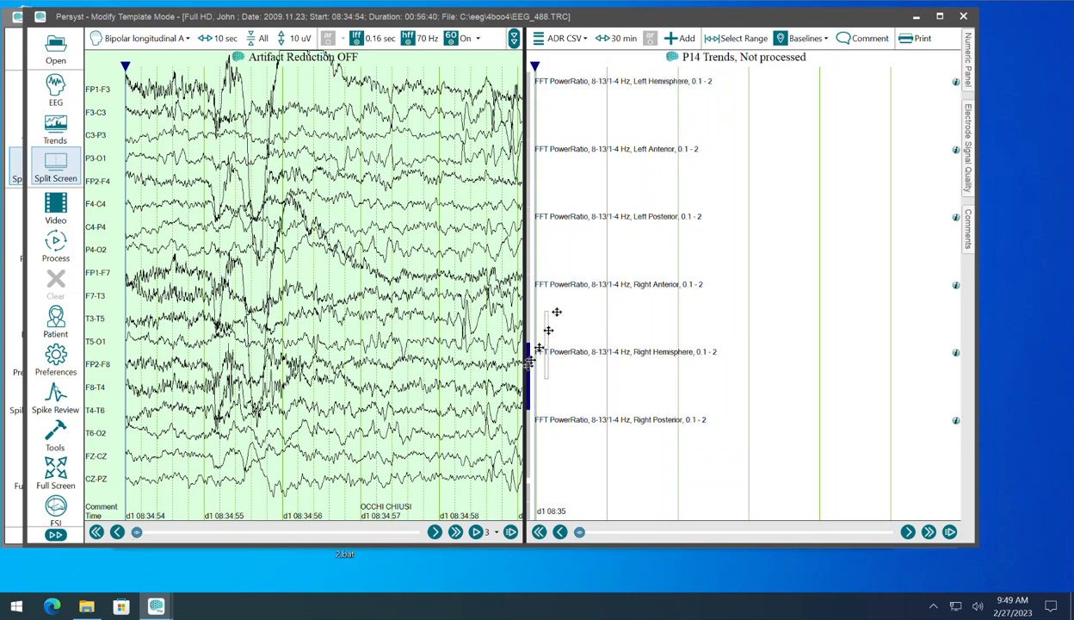
left_click_drag(532, 157, 532, 158)
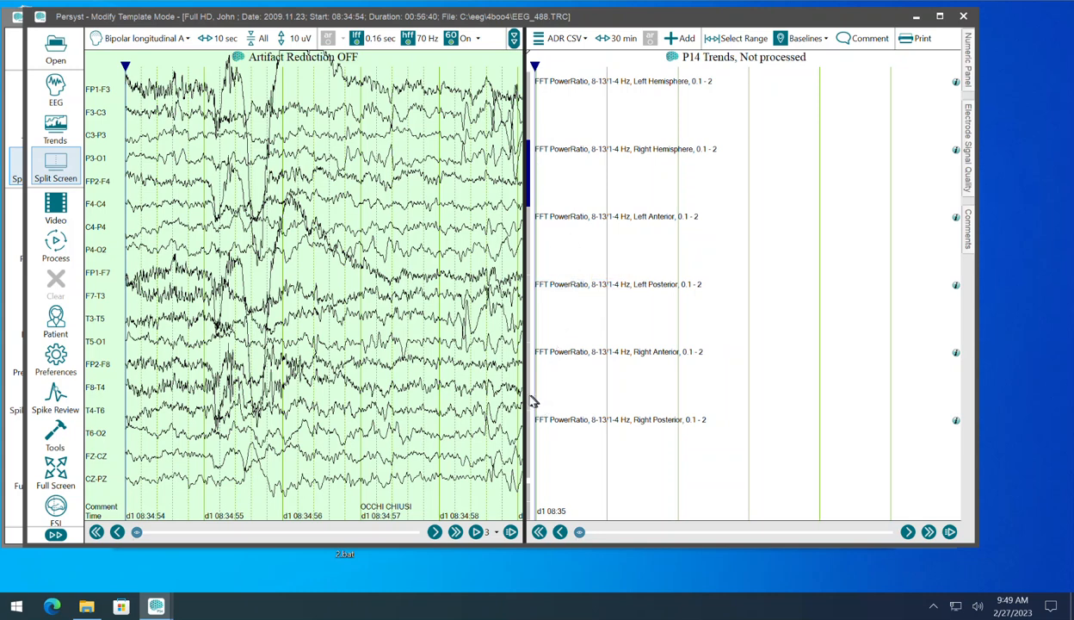
left_click_drag(530, 379, 537, 297)
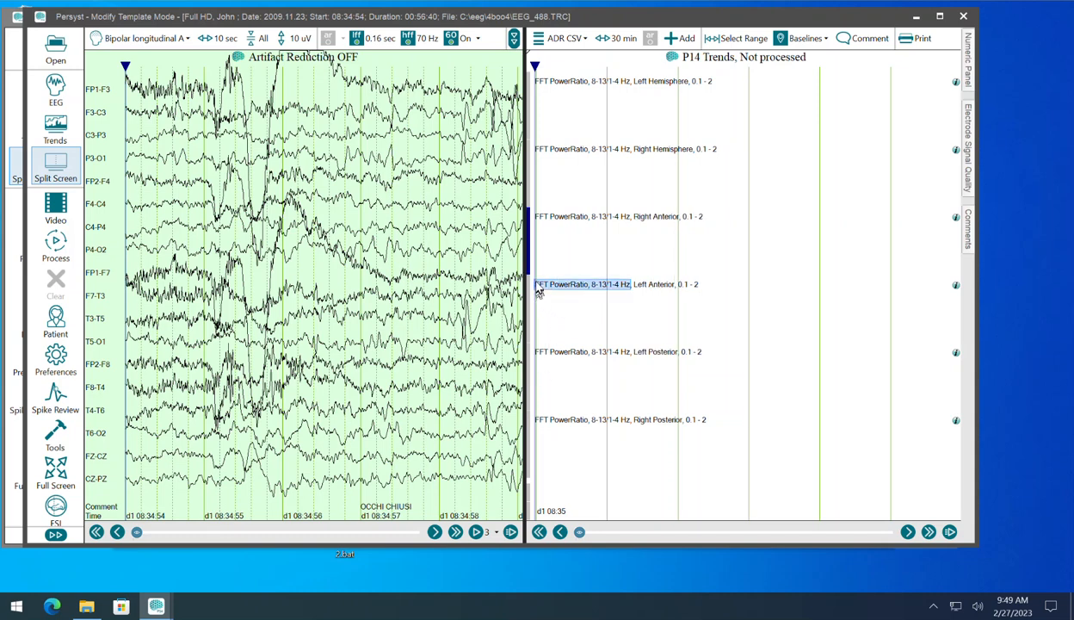
left_click_drag(528, 302, 532, 220)
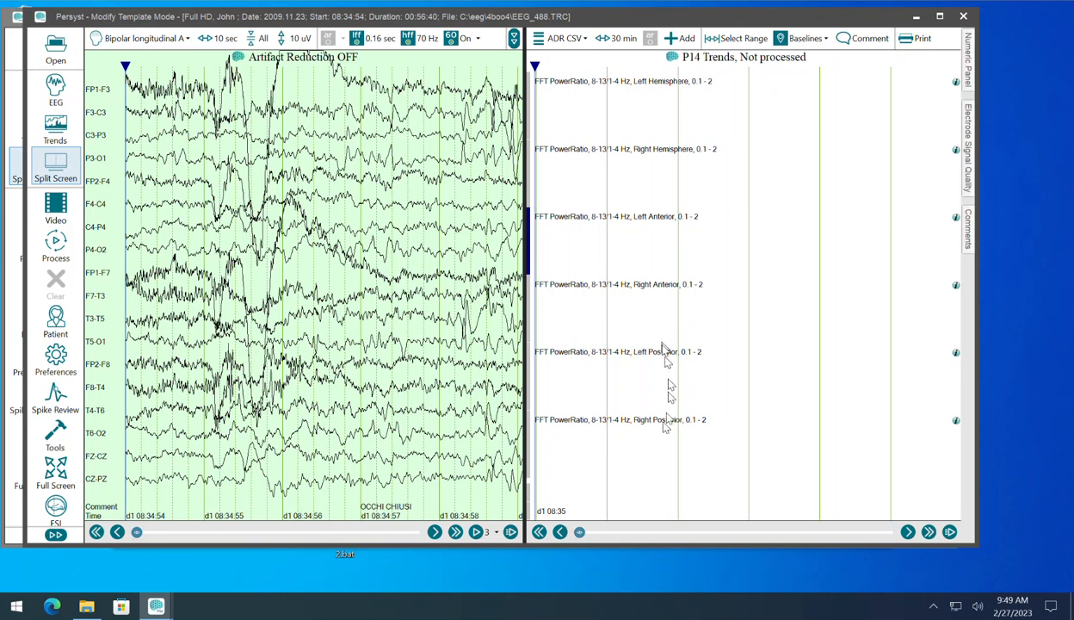
Step: Replicate the Right Posterior power ratio trend for the individual channels C3-P3 and C4-P4 in the ADR CSV panel
right_click(529, 463)
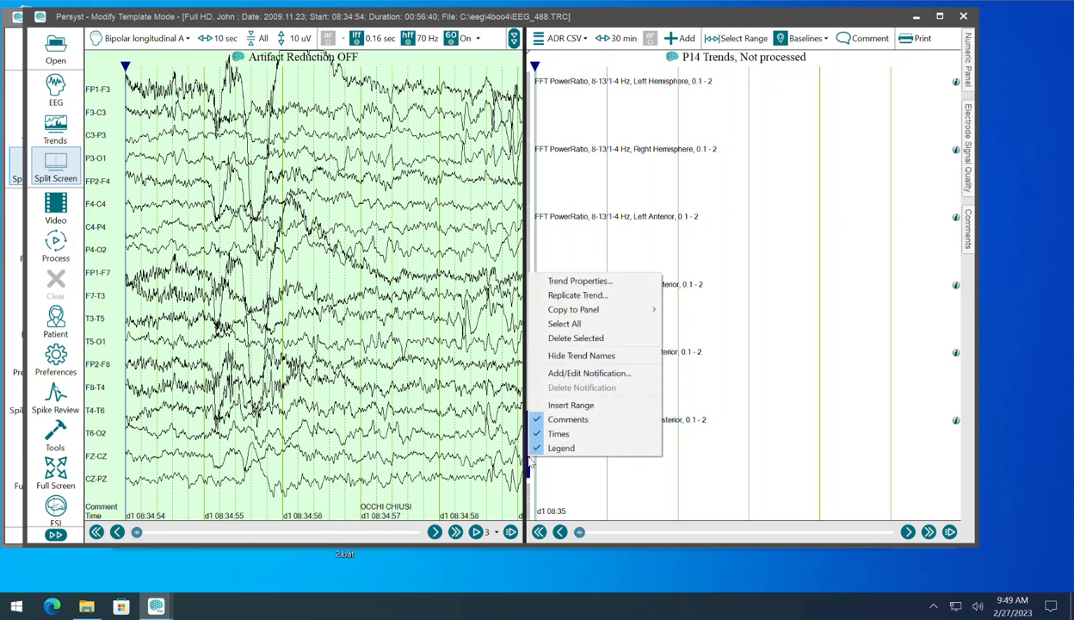
left_click(578, 295)
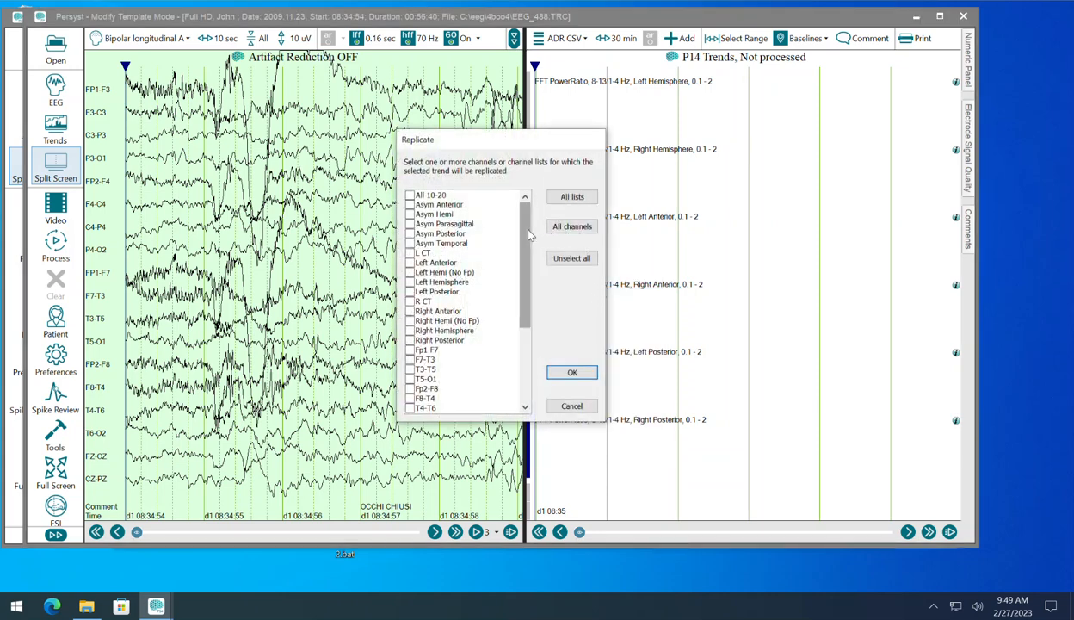
left_click_drag(528, 234, 510, 307)
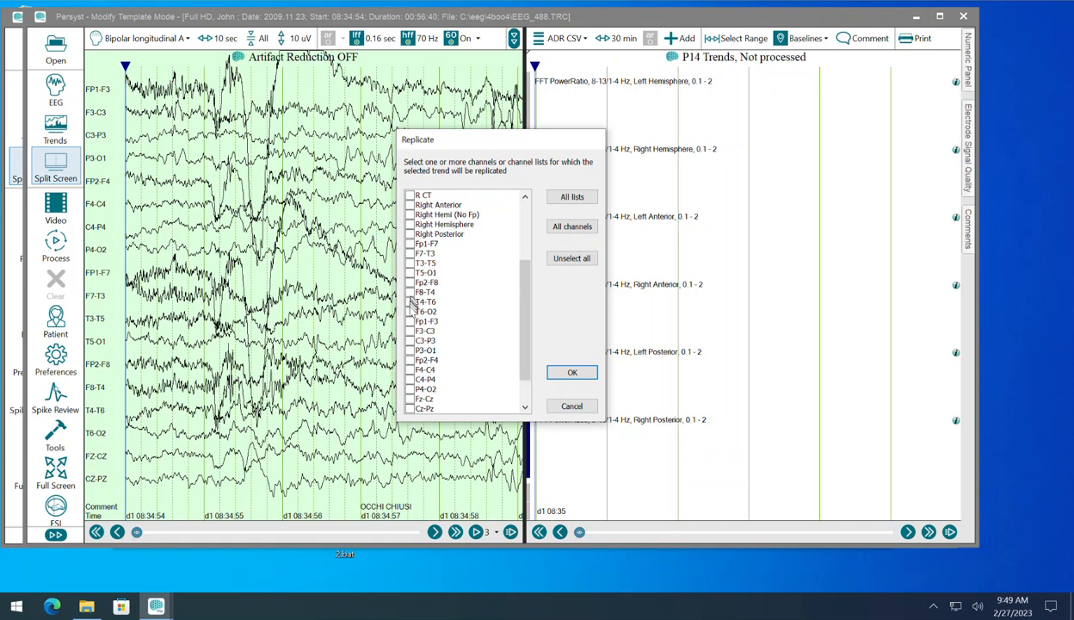
left_click(411, 340)
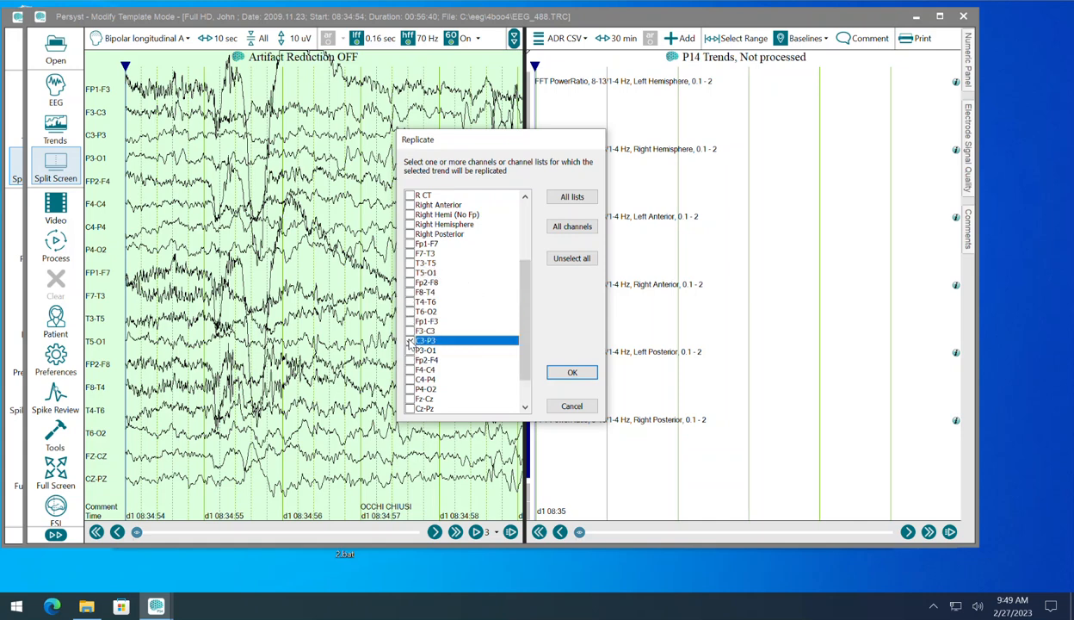
left_click(410, 379)
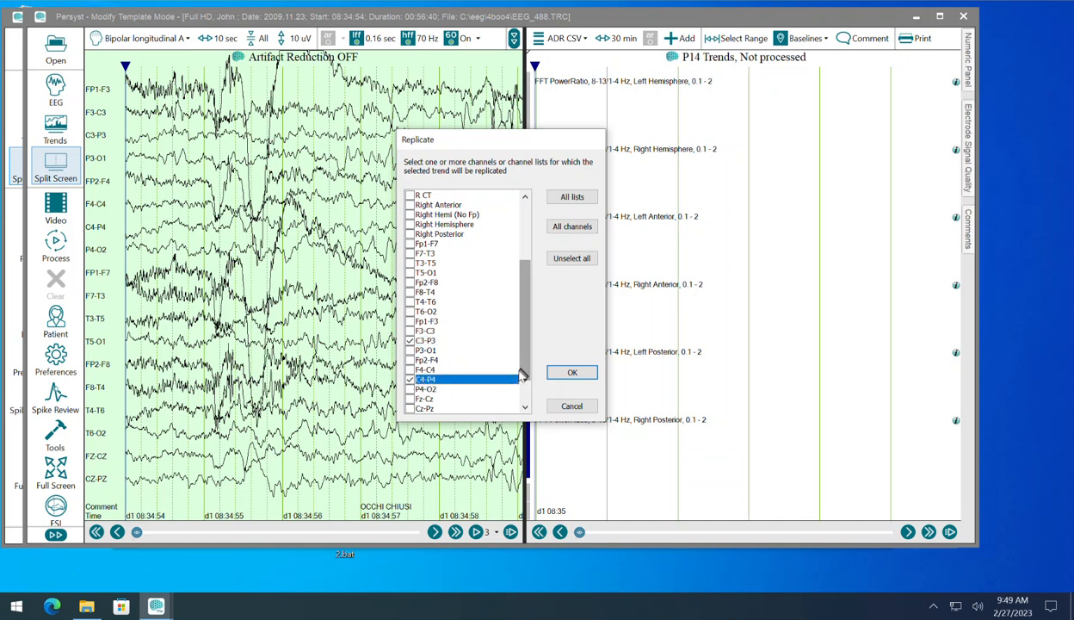
left_click(567, 373)
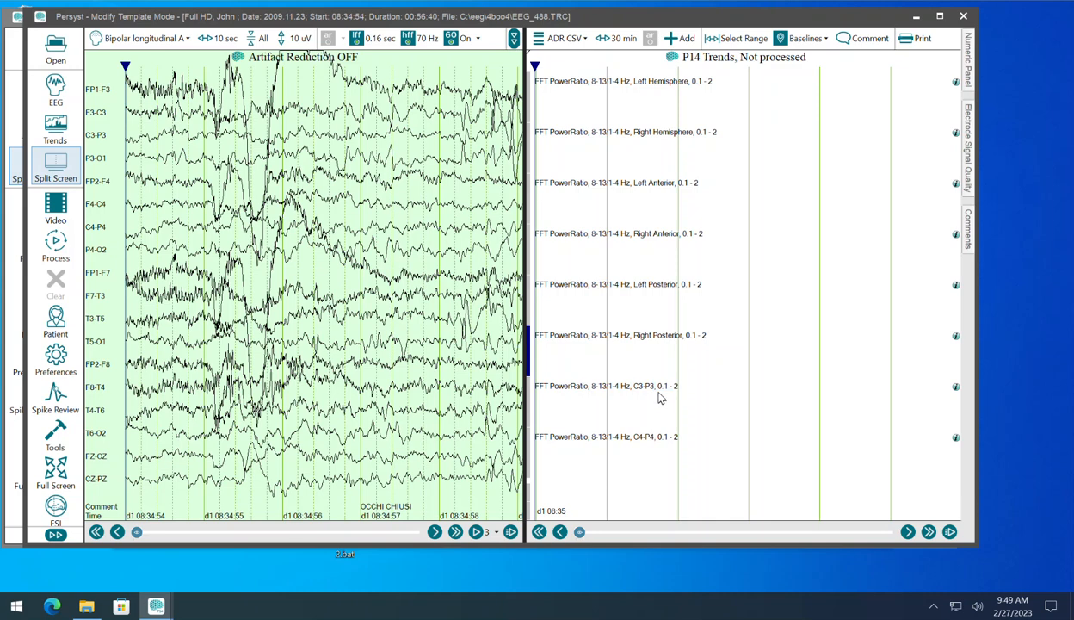
Step: Examine the C3-P3 power ratio trend's display, frequency range, graph and axis properties, then leave them without changes
left_click(580, 392)
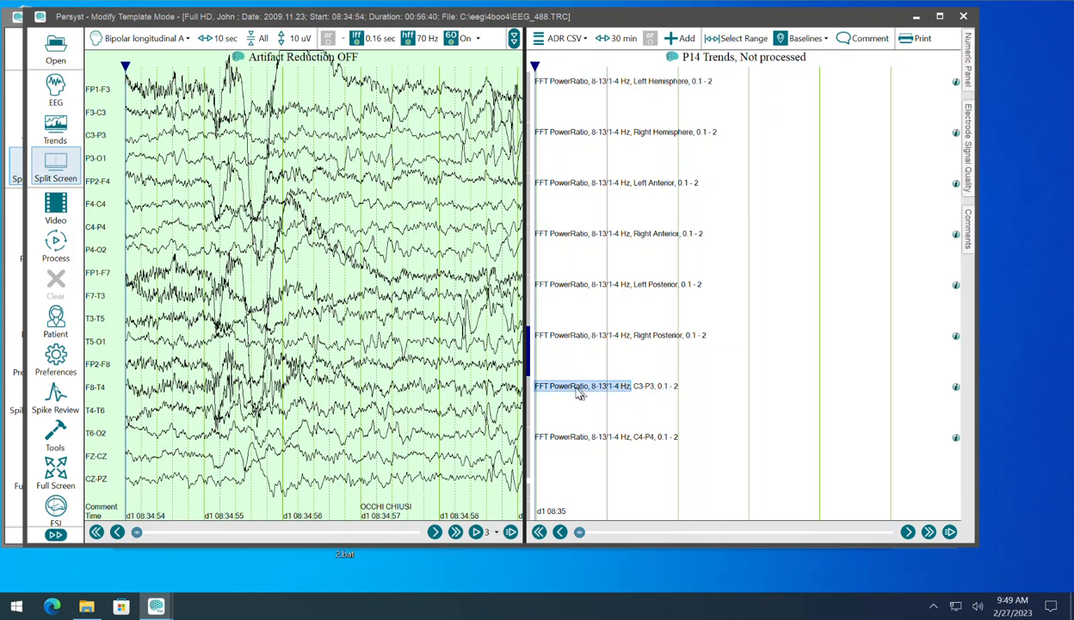
double_click(579, 389)
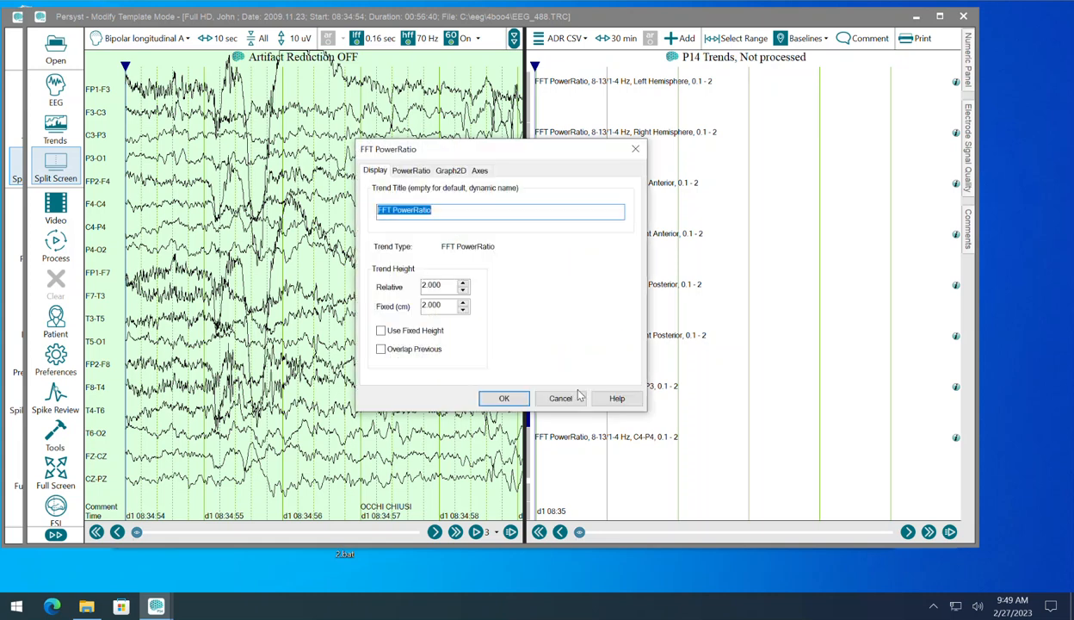
left_click(412, 171)
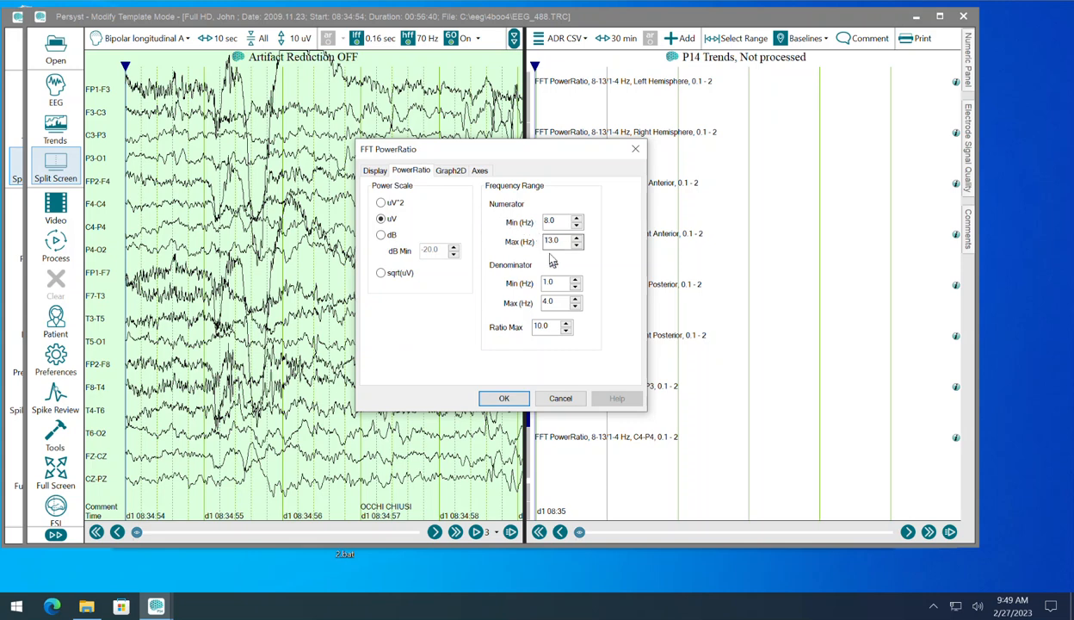
left_click(450, 170)
left_click(479, 171)
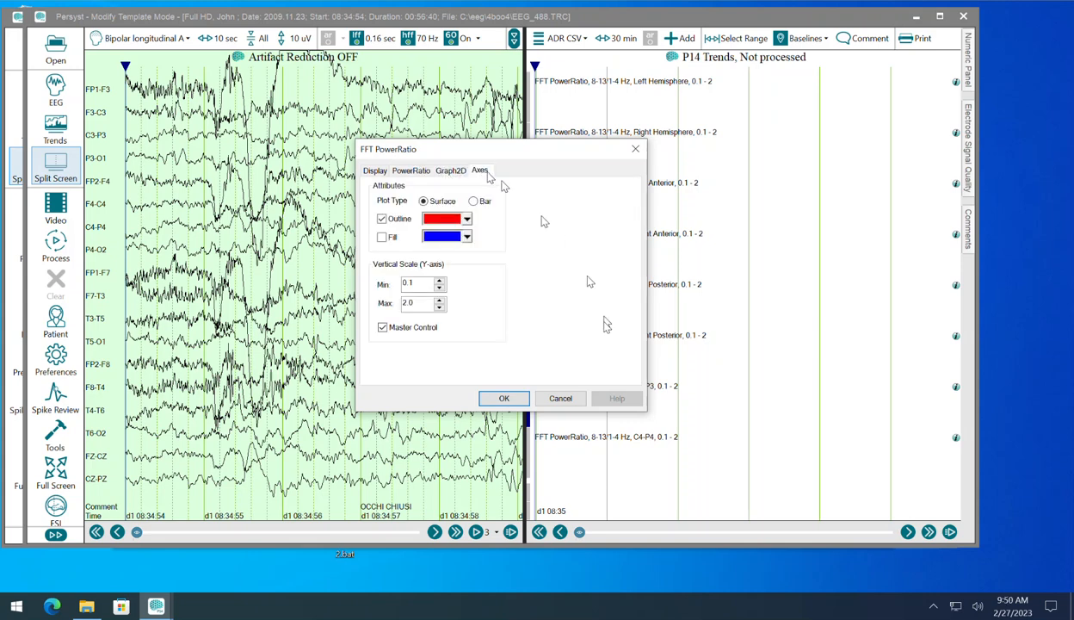
left_click(560, 399)
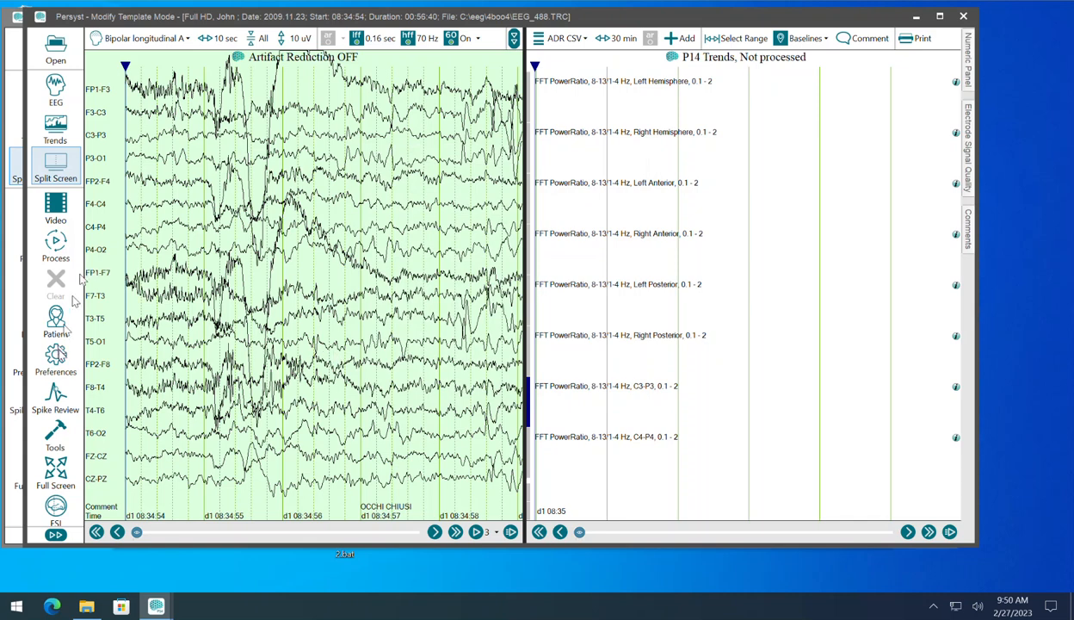
Step: Examine the calculation settings of FFTEngine01 in the trend preferences, then leave without changes
left_click(56, 357)
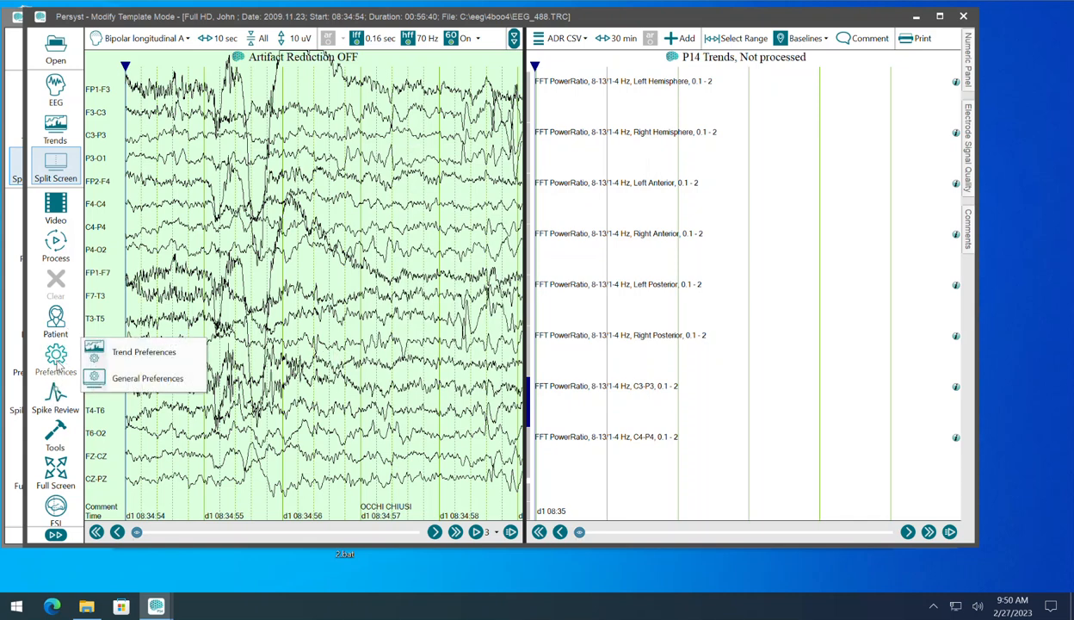
left_click(103, 357)
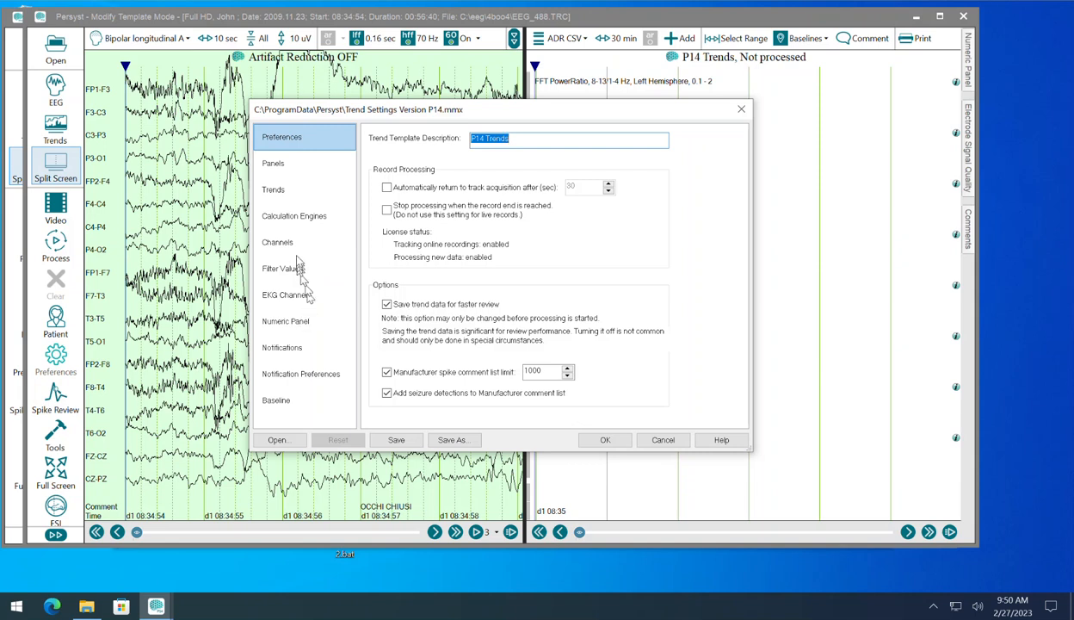
left_click(301, 216)
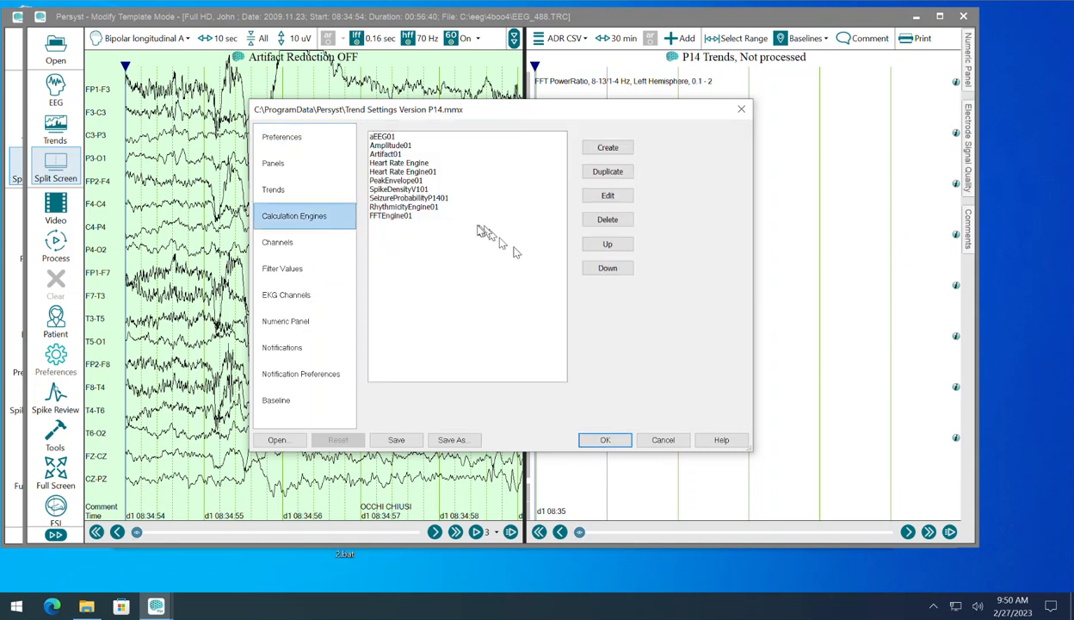
left_click(403, 216)
left_click(613, 198)
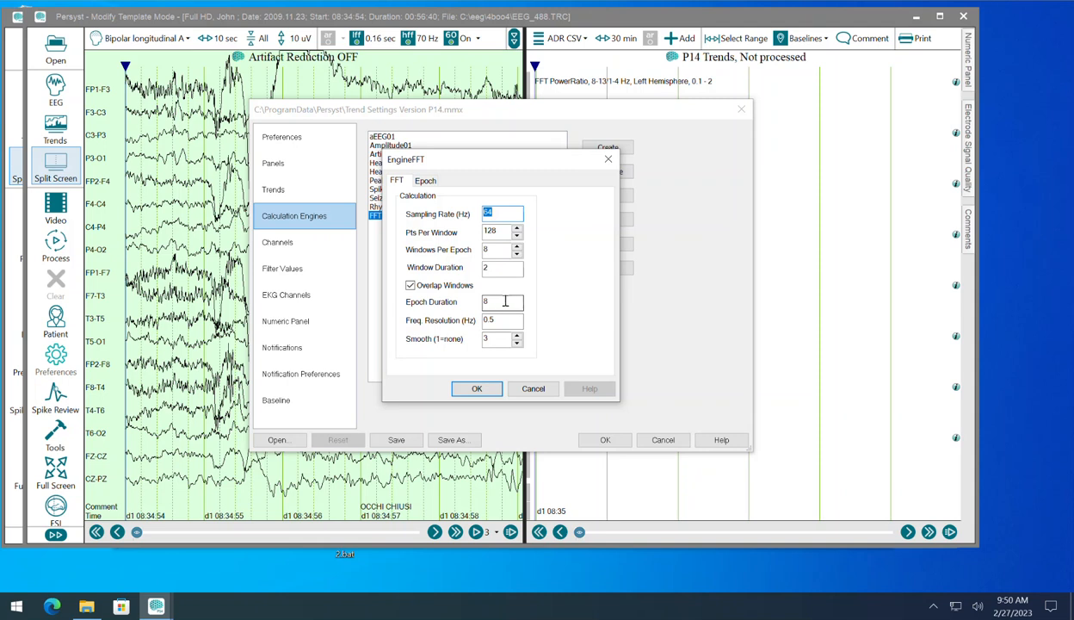
left_click(539, 388)
left_click(665, 441)
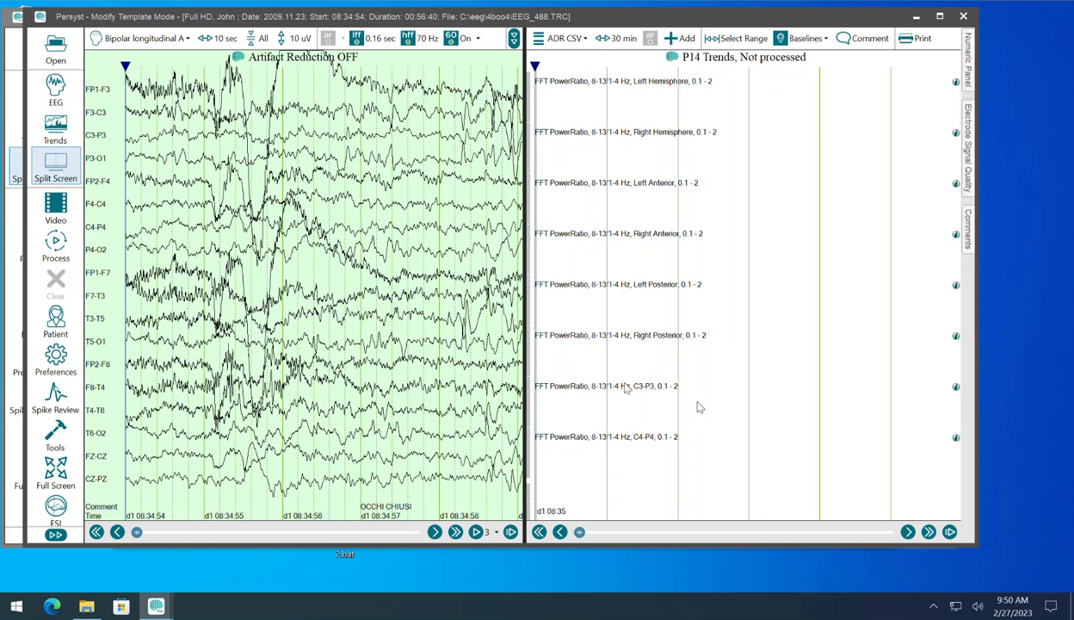
Step: Save the trend settings as a new template file named TrendP14ADRCSV.mmx, used to process new records
left_click(57, 355)
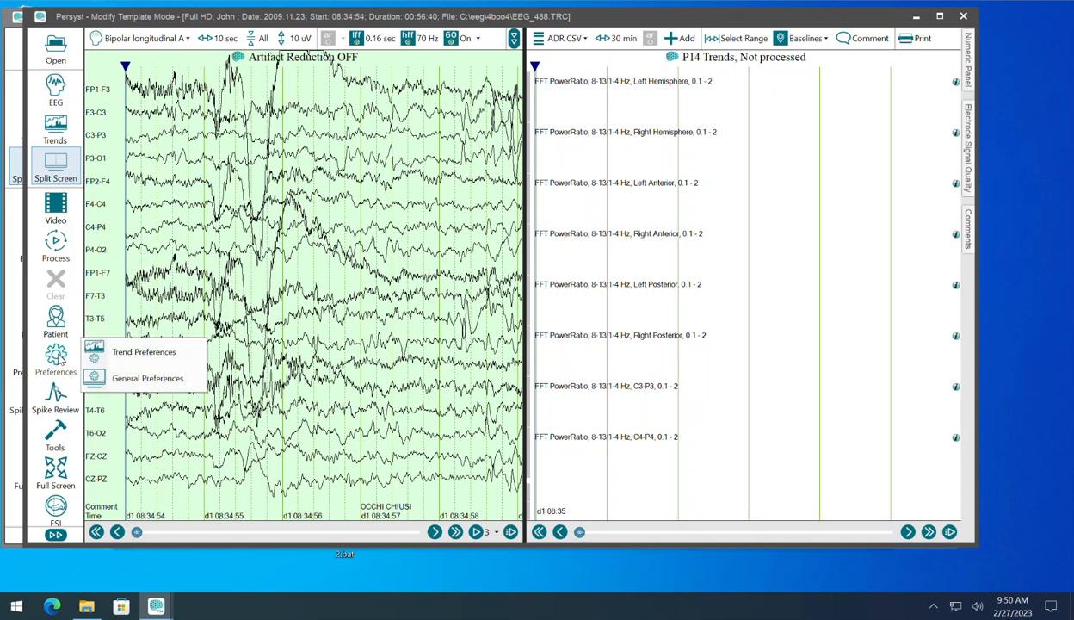
left_click(145, 352)
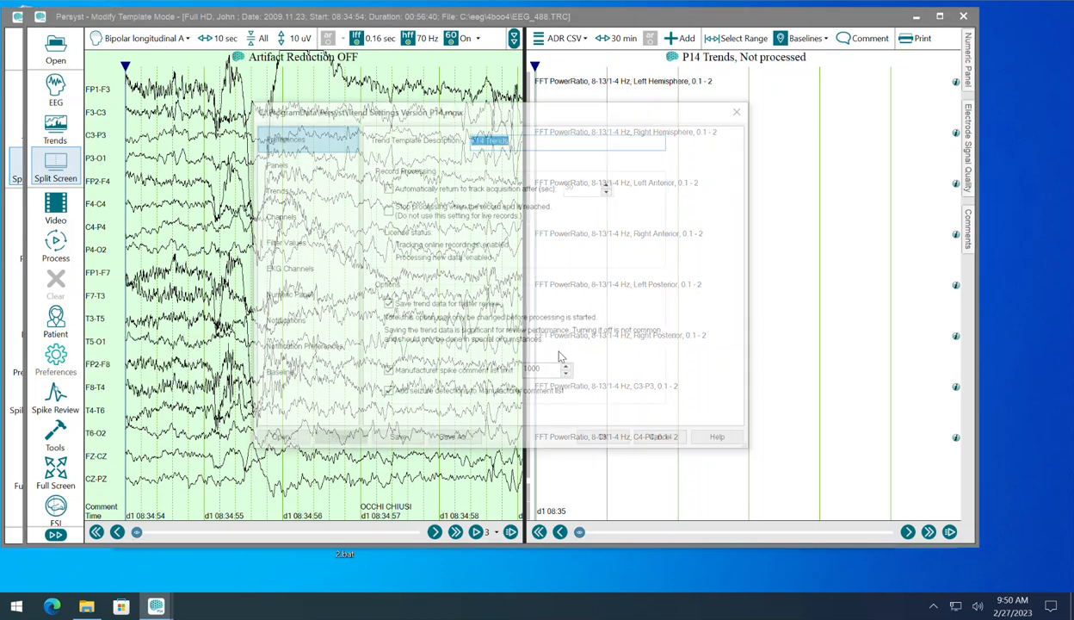
left_click(458, 440)
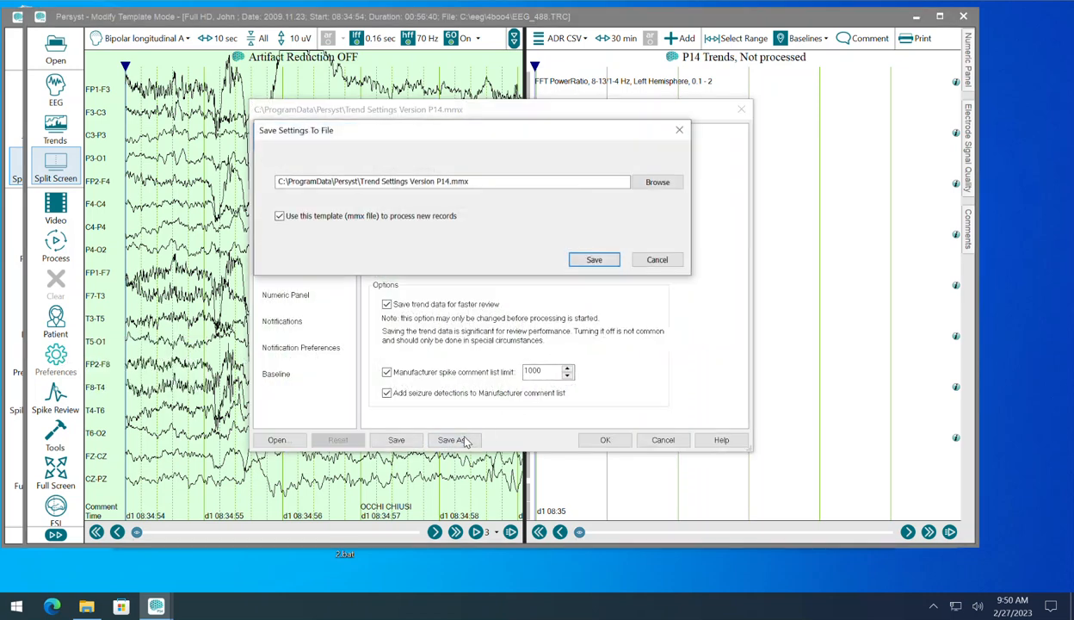
left_click(643, 181)
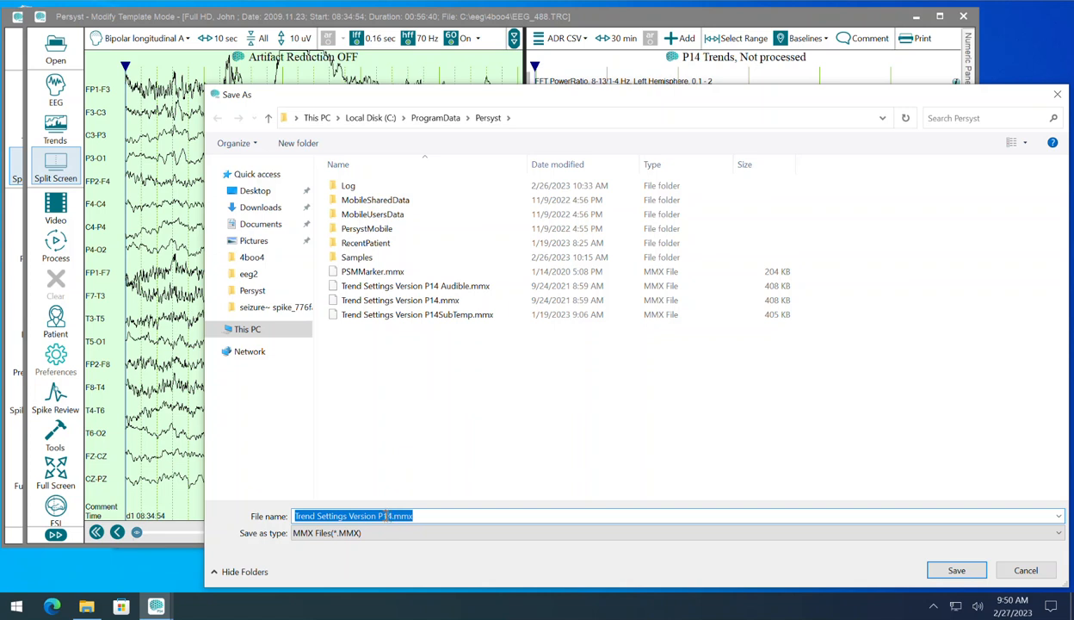
left_click(386, 516)
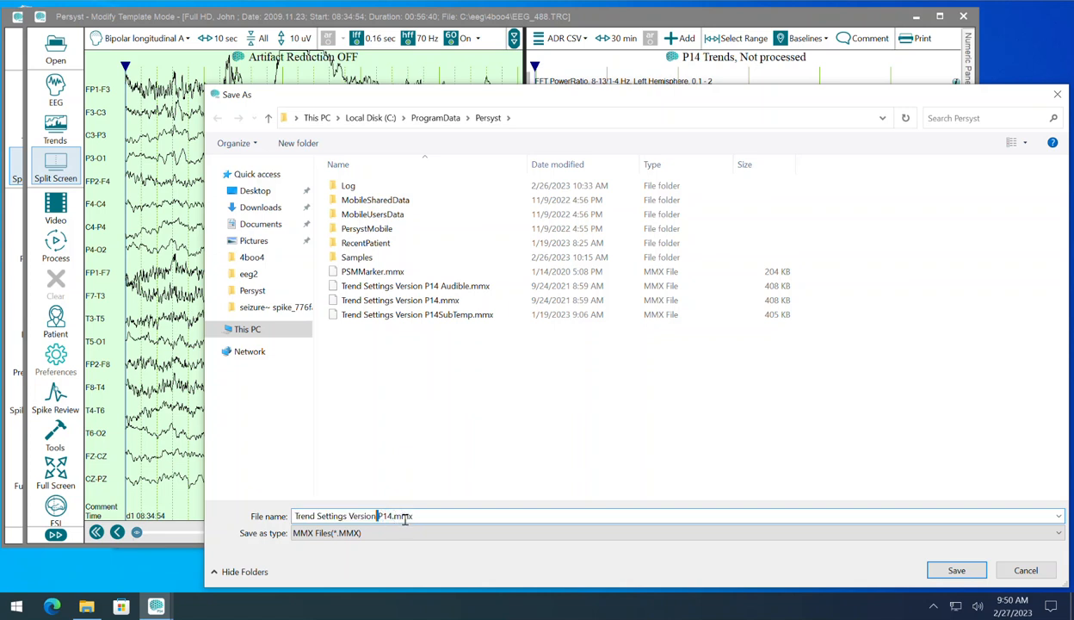
key("shift+Left")
key("shift+Left")
key("shift+Left")
key("shift+Left")
key("shift+Left")
key("shift+Left")
key("shift+Left")
key("shift+Left")
key("shift+Left")
key("shift+Left")
key("shift+Left")
key("BackSpace")
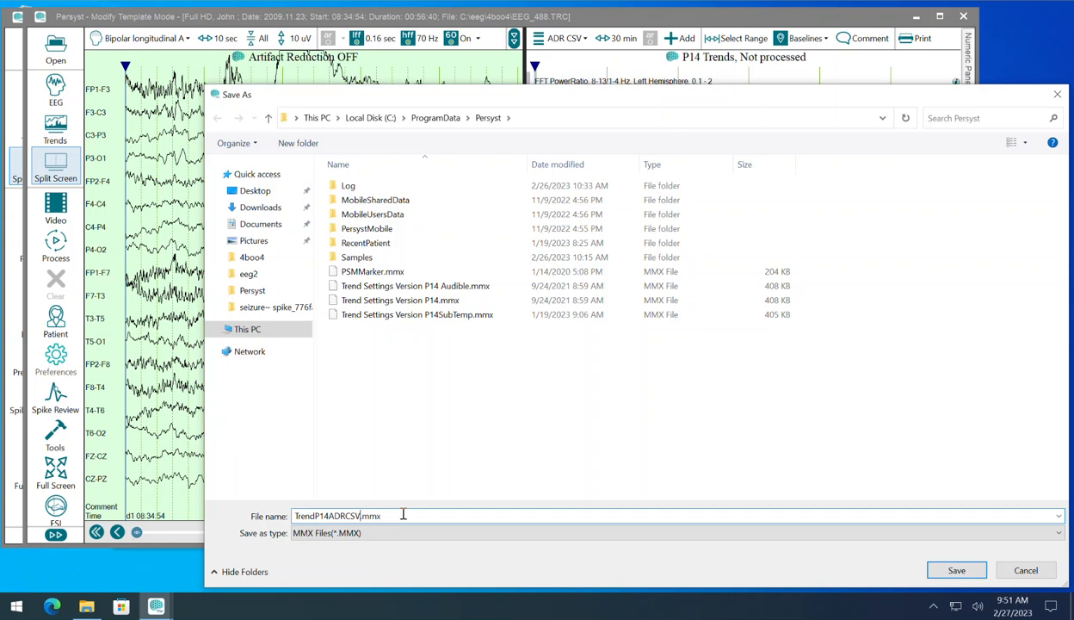
left_click(956, 570)
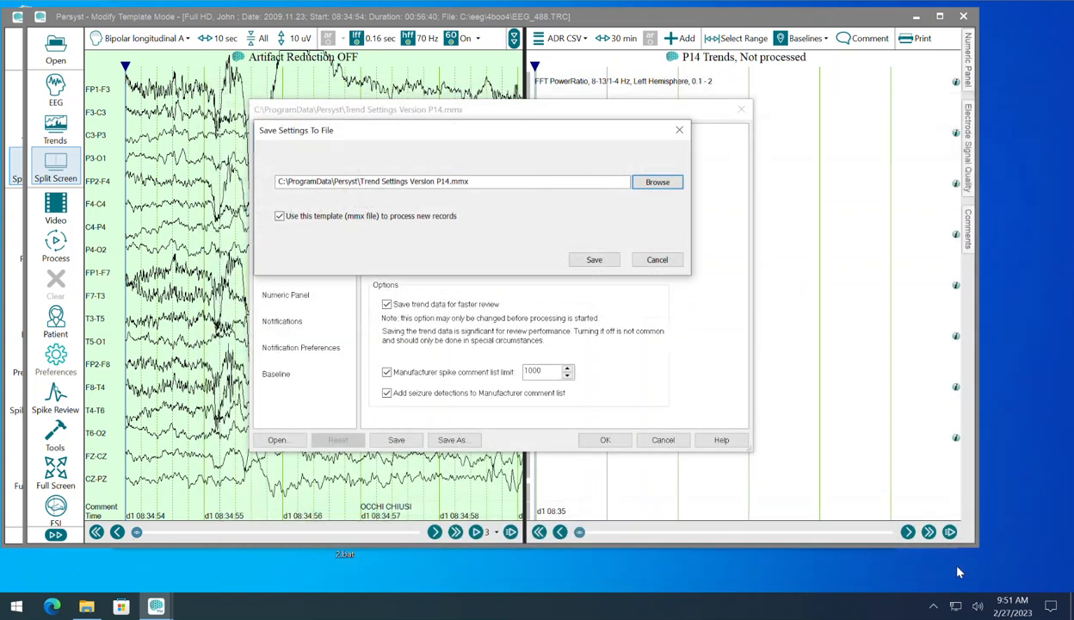
left_click(604, 260)
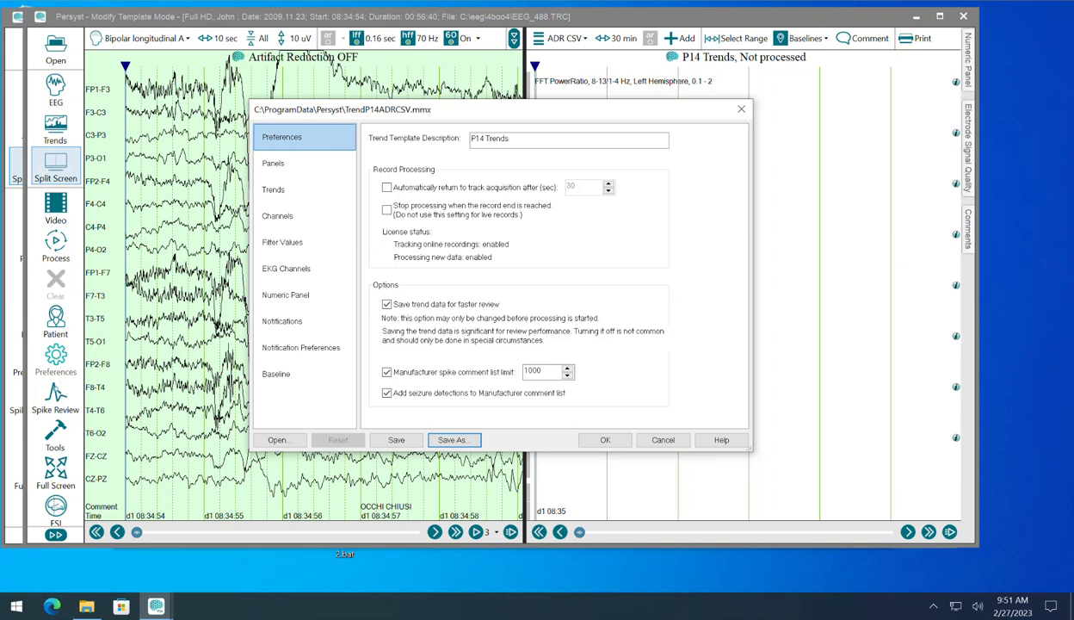
Step: Fix the template's initial panel to ADR CSV, save the template and apply the trend preferences
left_click_drag(565, 112, 360, 107)
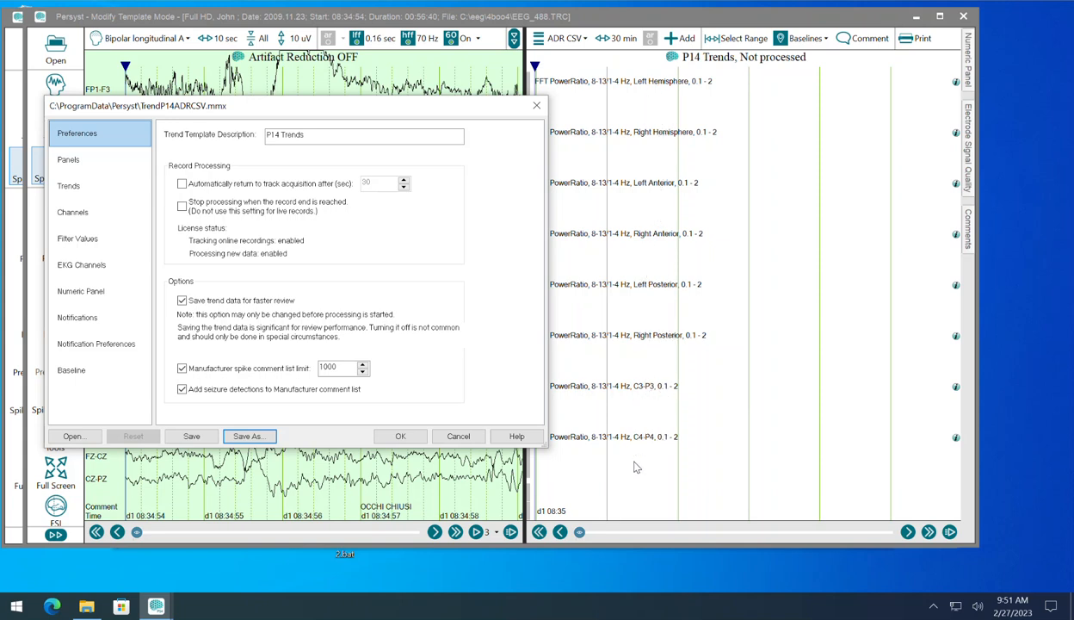
left_click_drag(446, 105, 654, 105)
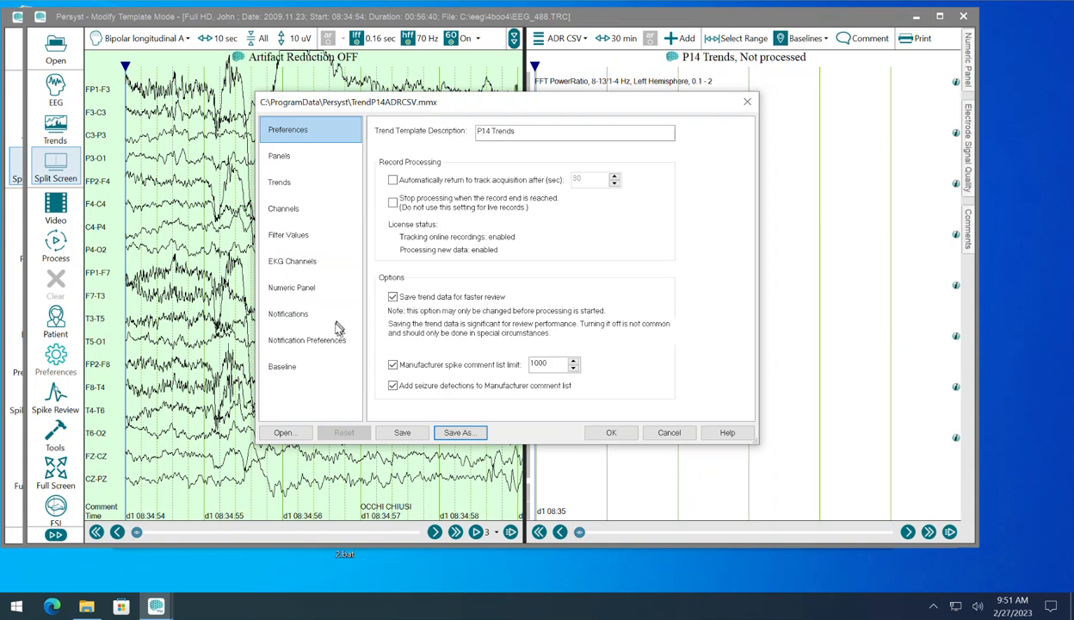
left_click(285, 159)
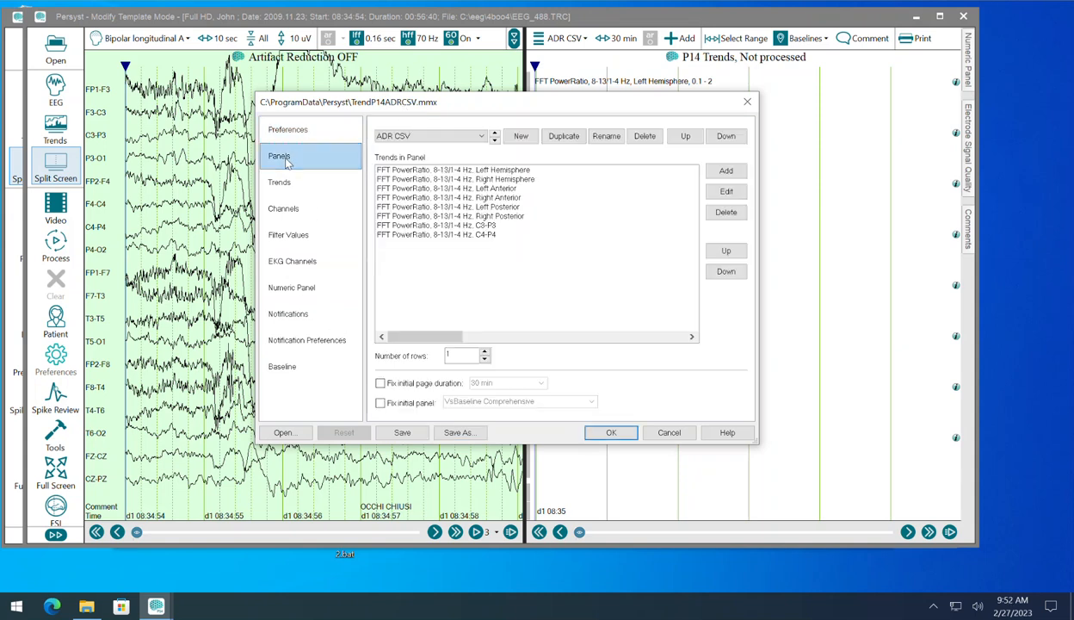
left_click(412, 411)
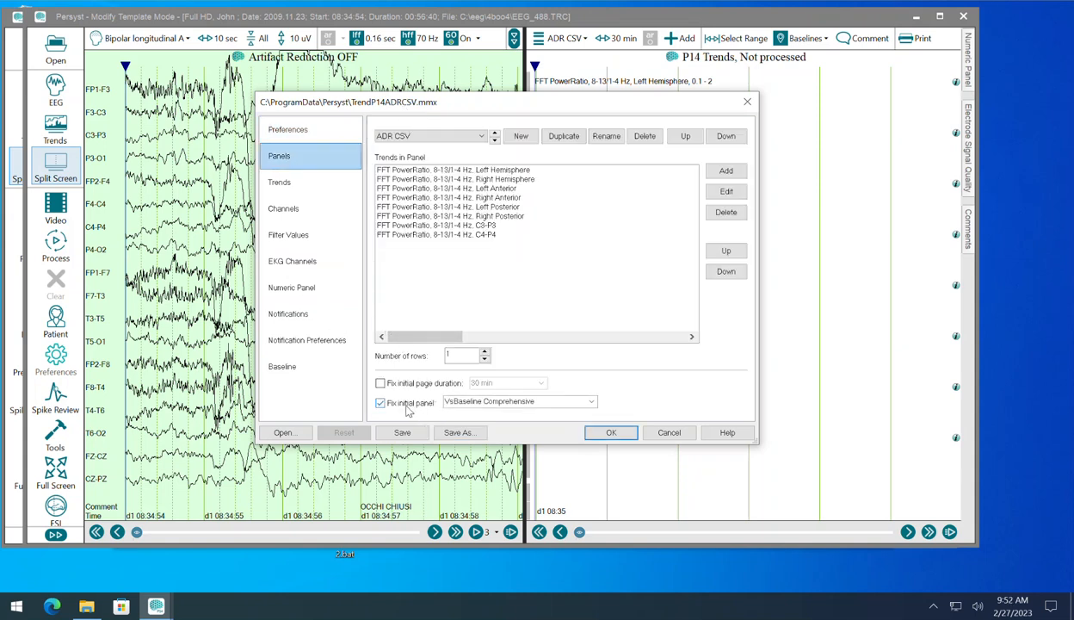
left_click(593, 403)
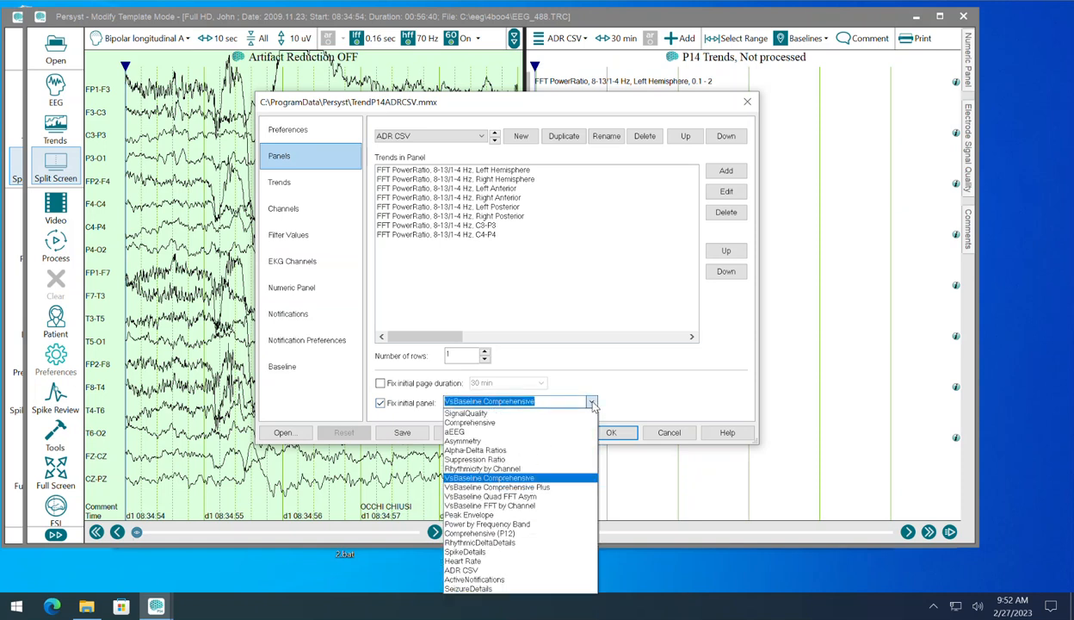
left_click(511, 571)
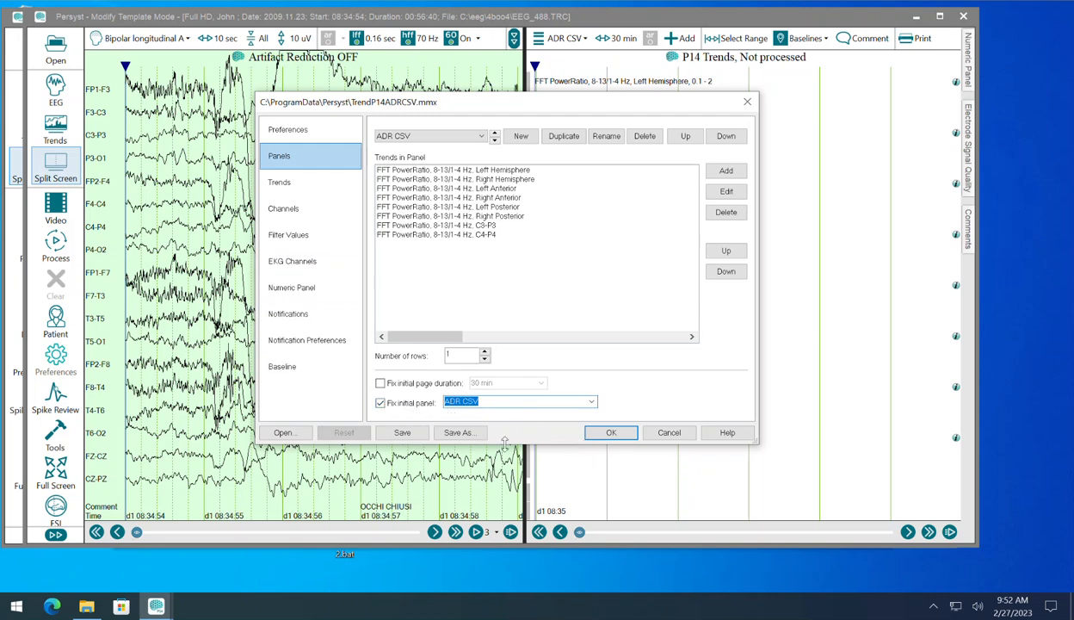
left_click(401, 435)
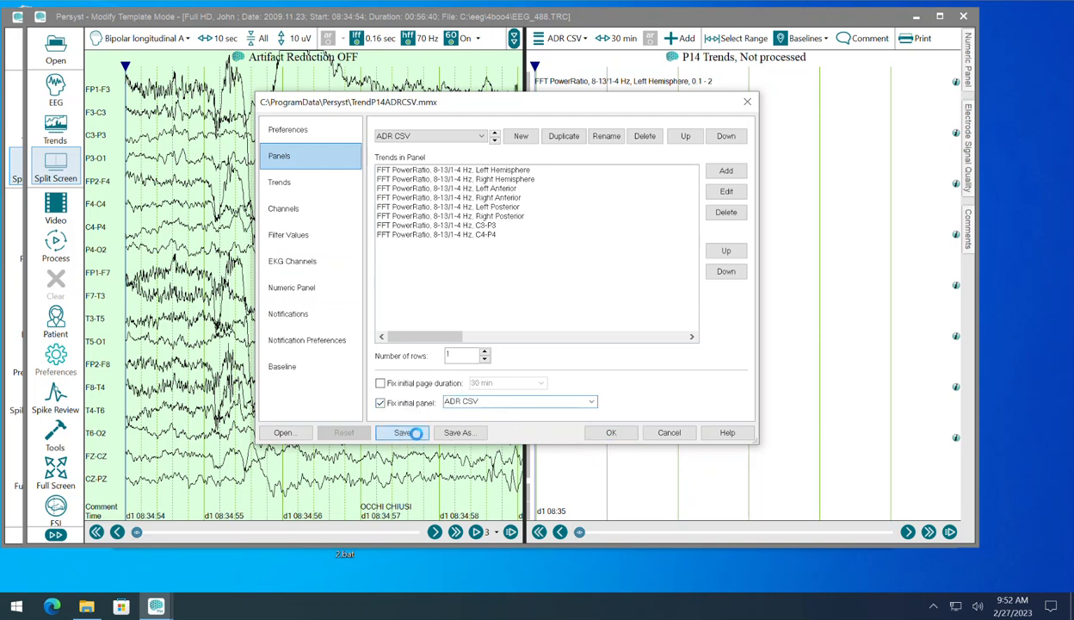
left_click(610, 434)
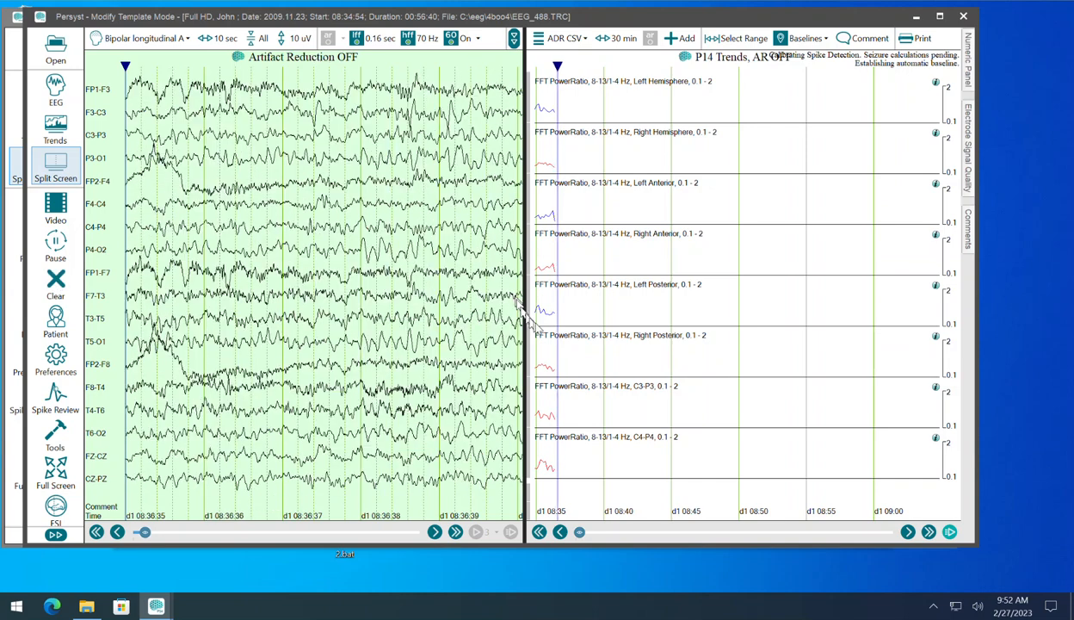
Step: Clear the record's processed trend data, close the template modification window and save the changes to TrendP14ADRCSV.mmx
left_click(57, 281)
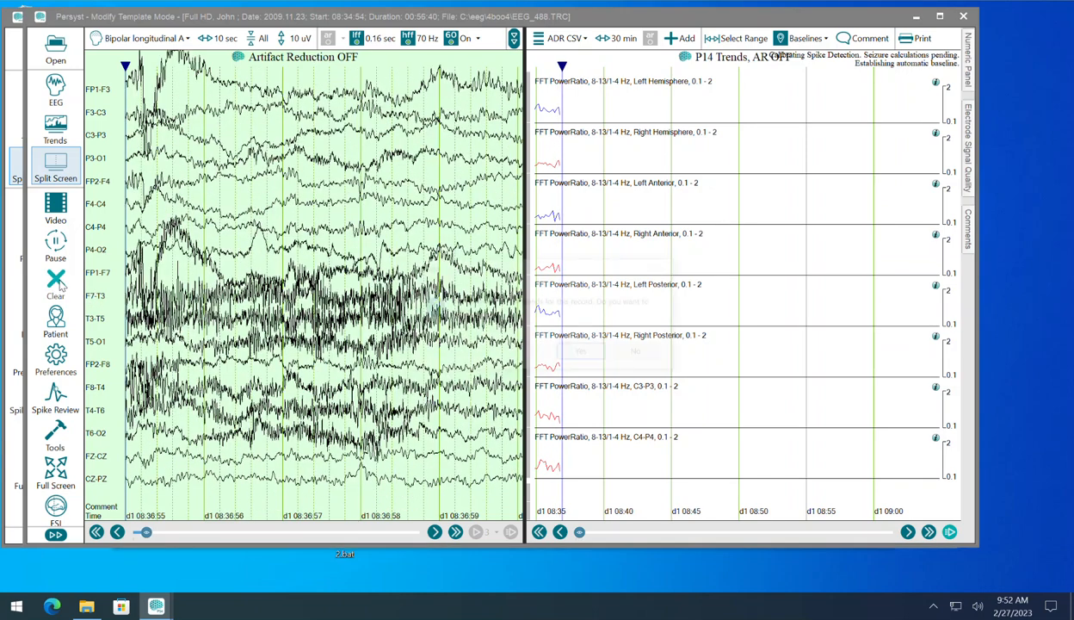
left_click(564, 349)
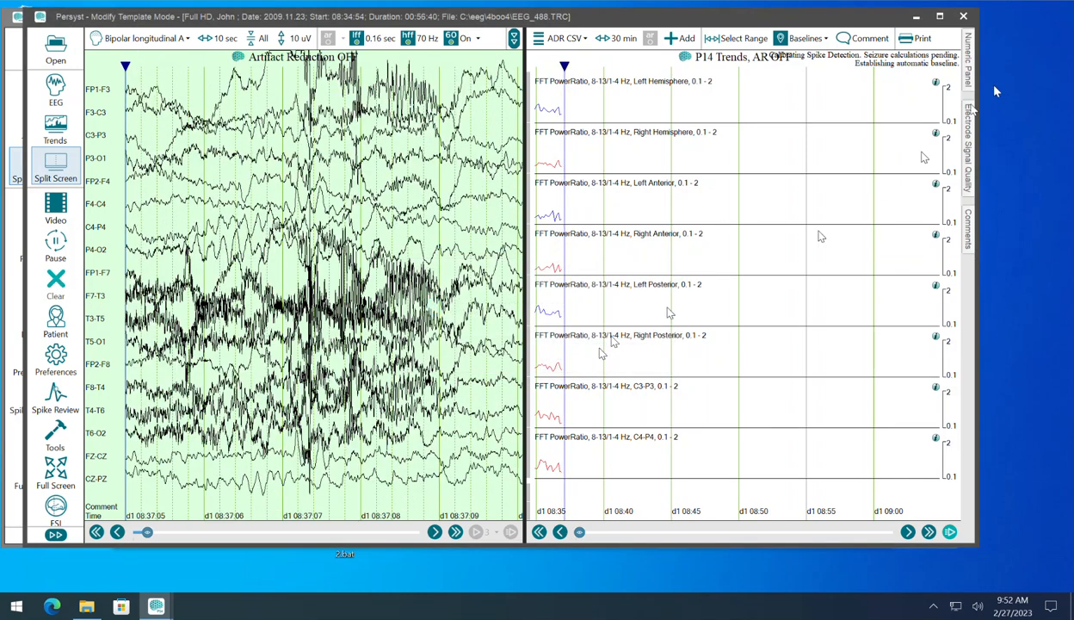
left_click(965, 18)
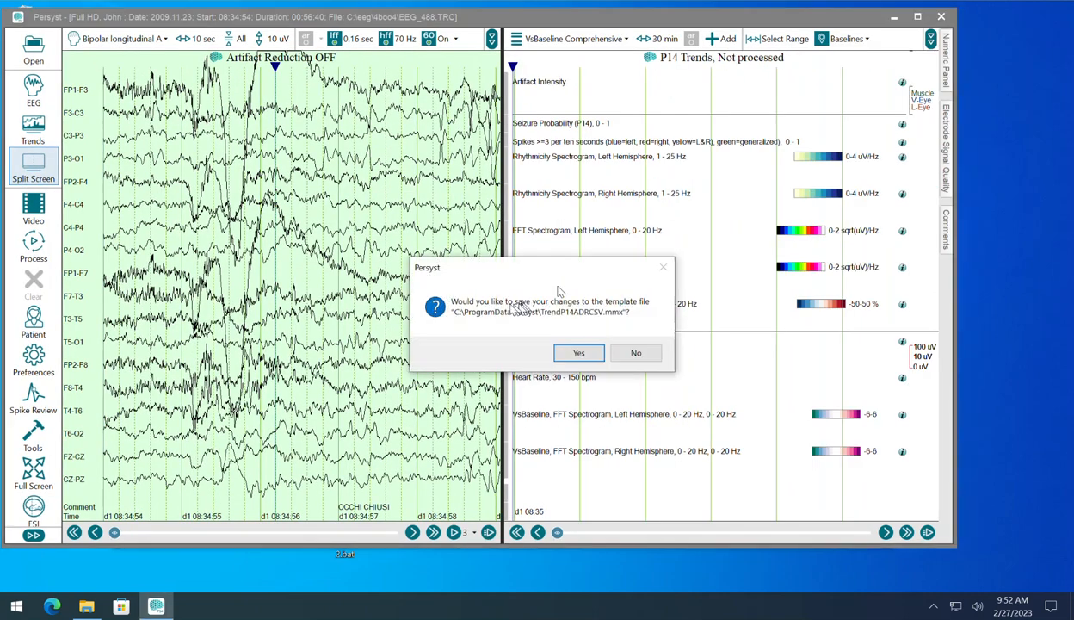
left_click(580, 352)
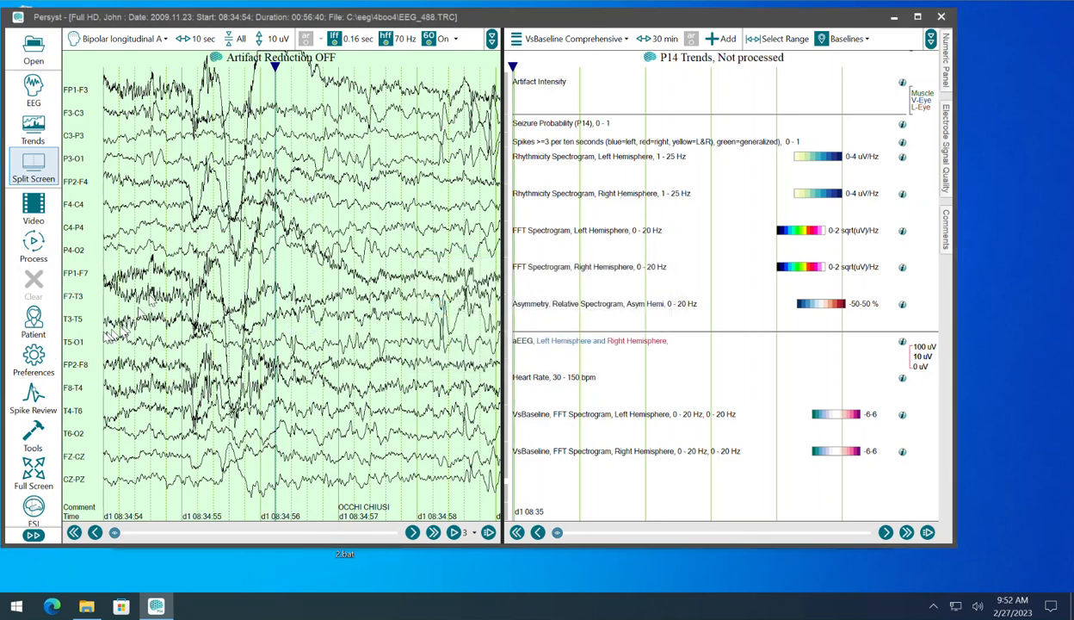
Step: Choose TrendP14ADRCSV.mmx as the trend template file in the trend preferences and apply it
left_click(33, 360)
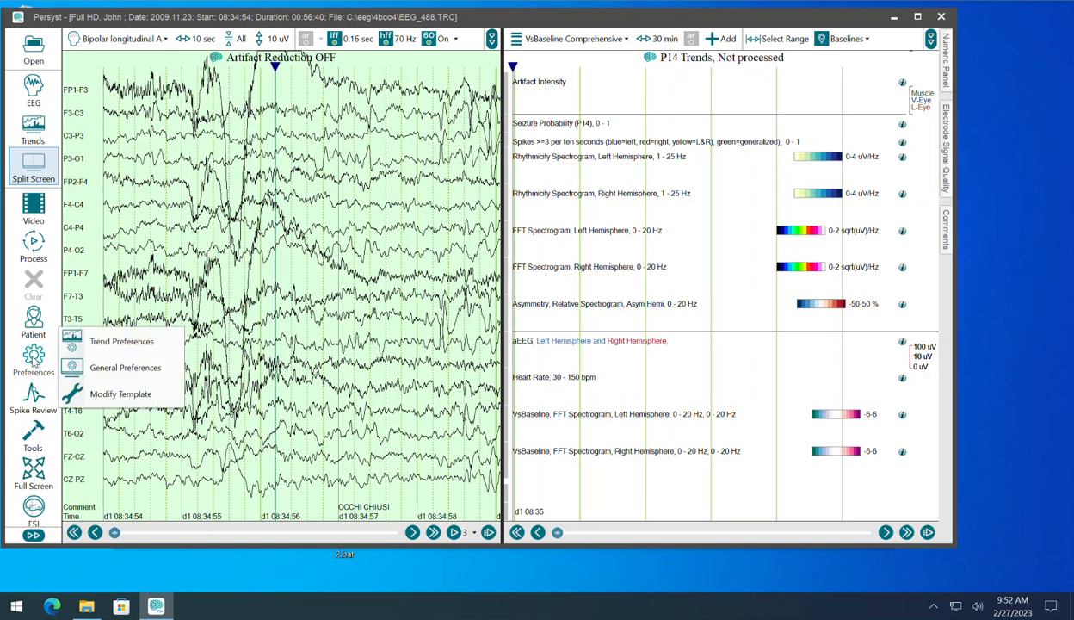
left_click(104, 341)
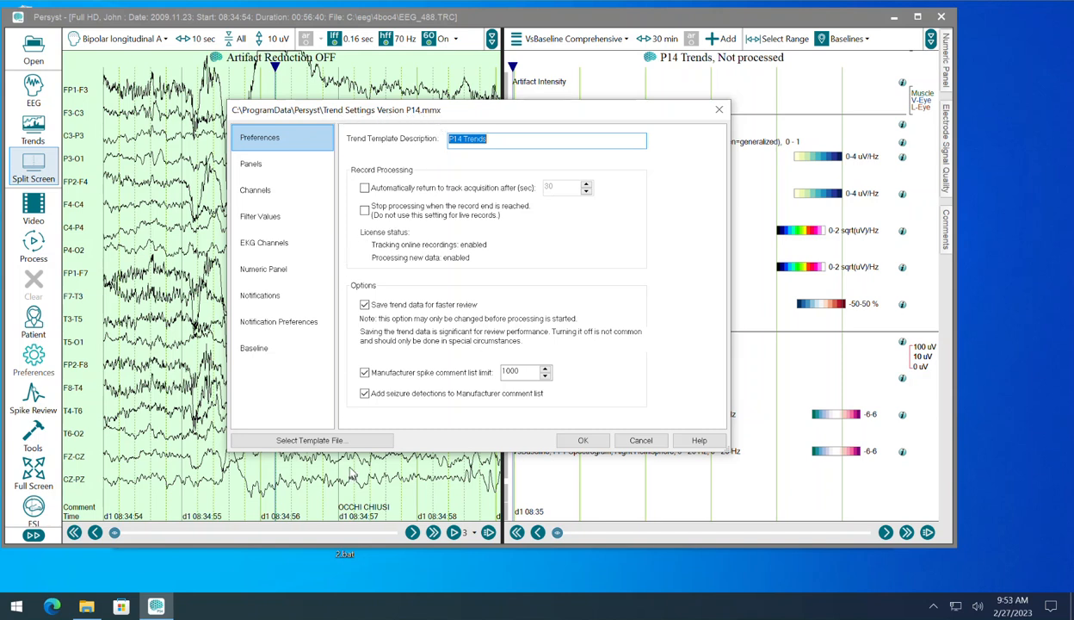
left_click(359, 440)
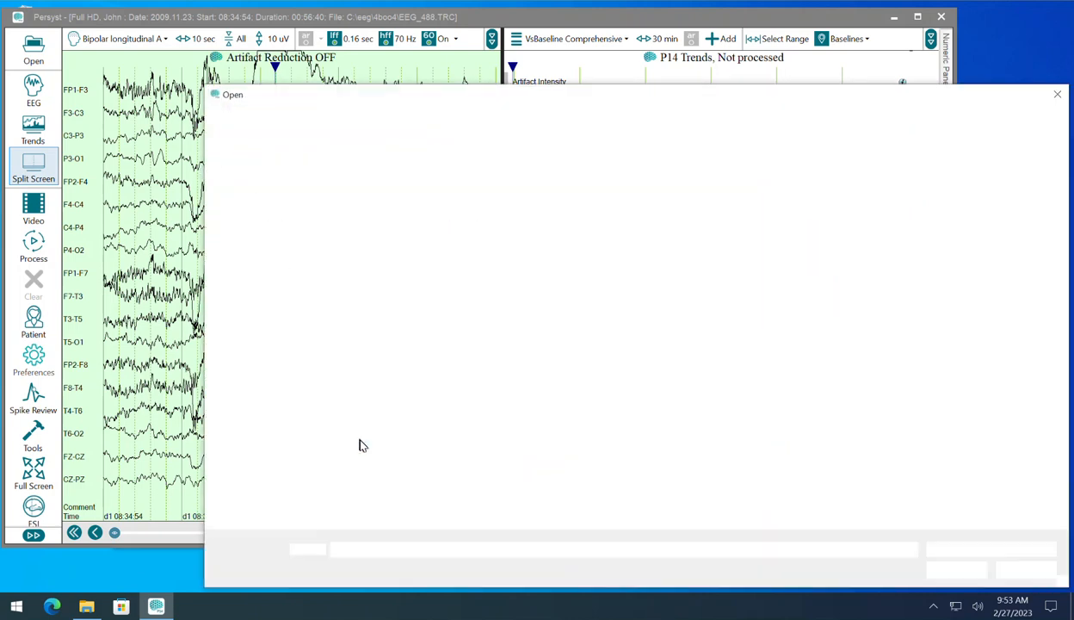
left_click(419, 333)
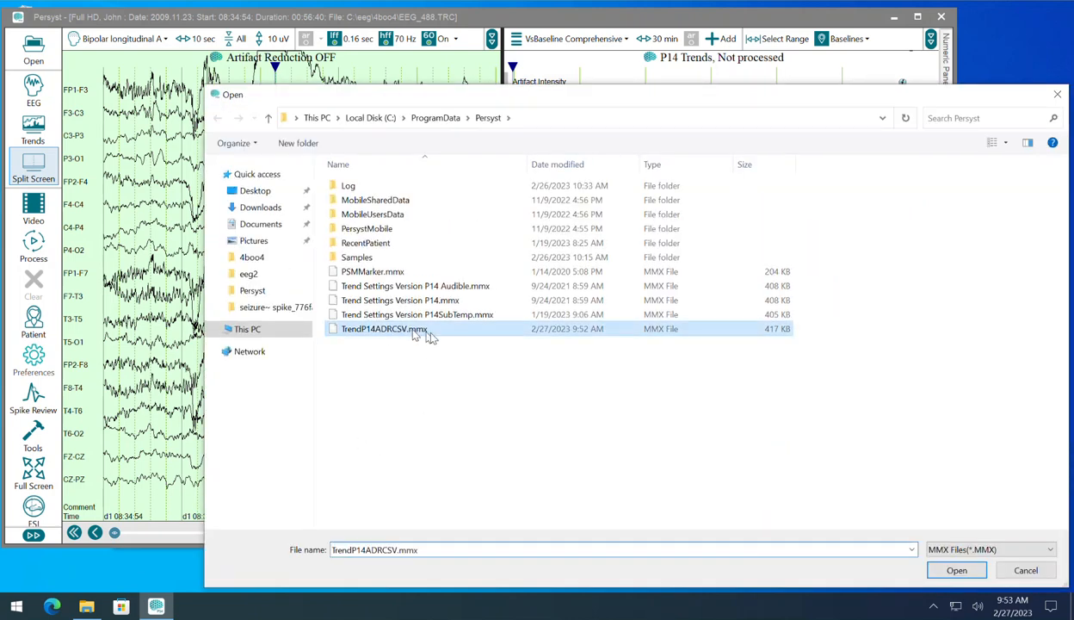
left_click(956, 570)
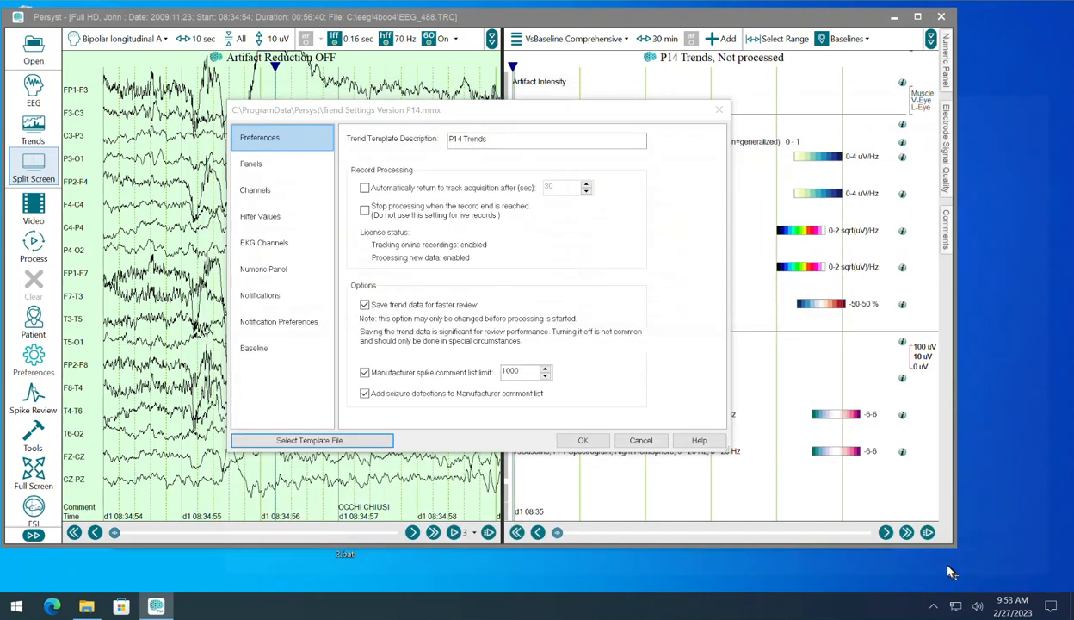
left_click(585, 441)
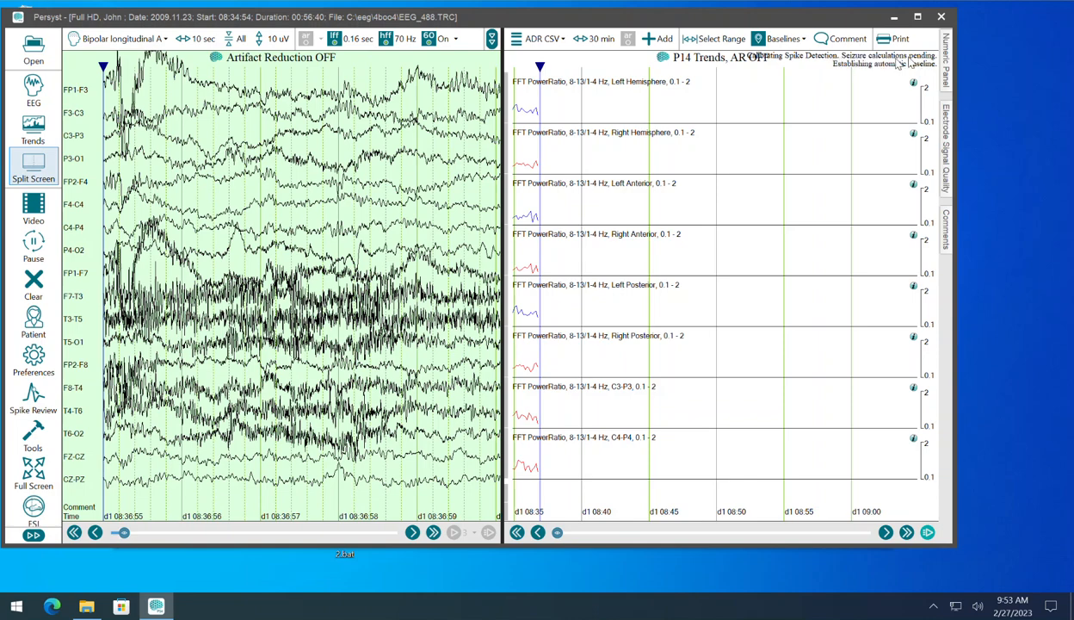
Step: Display the VsBaseline Comprehensive trend panel, then return to the ADR CSV panel
left_click(544, 39)
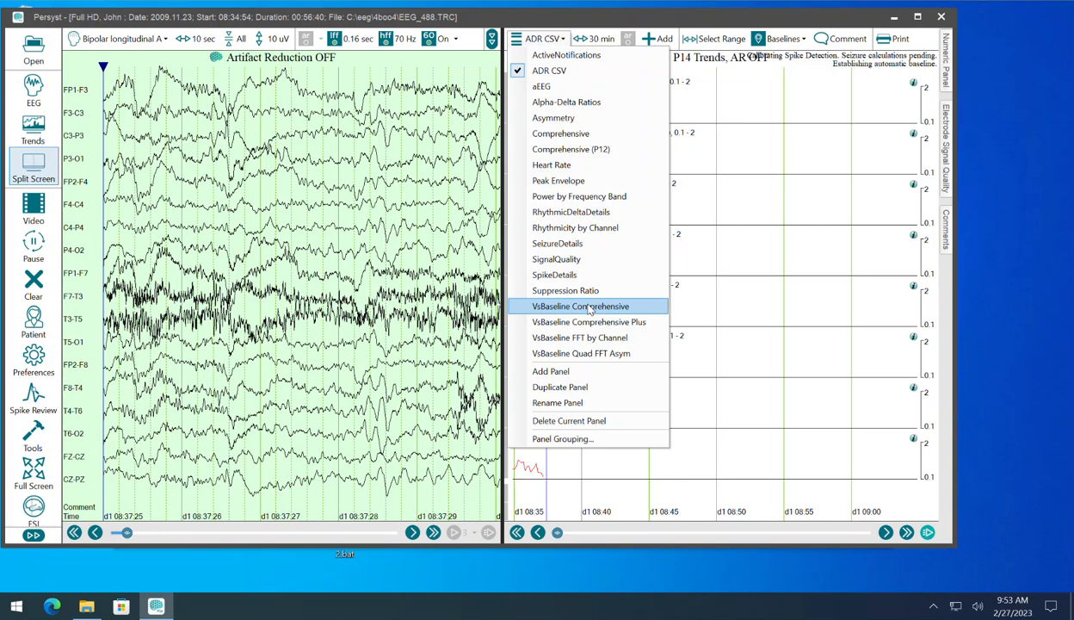
left_click(591, 308)
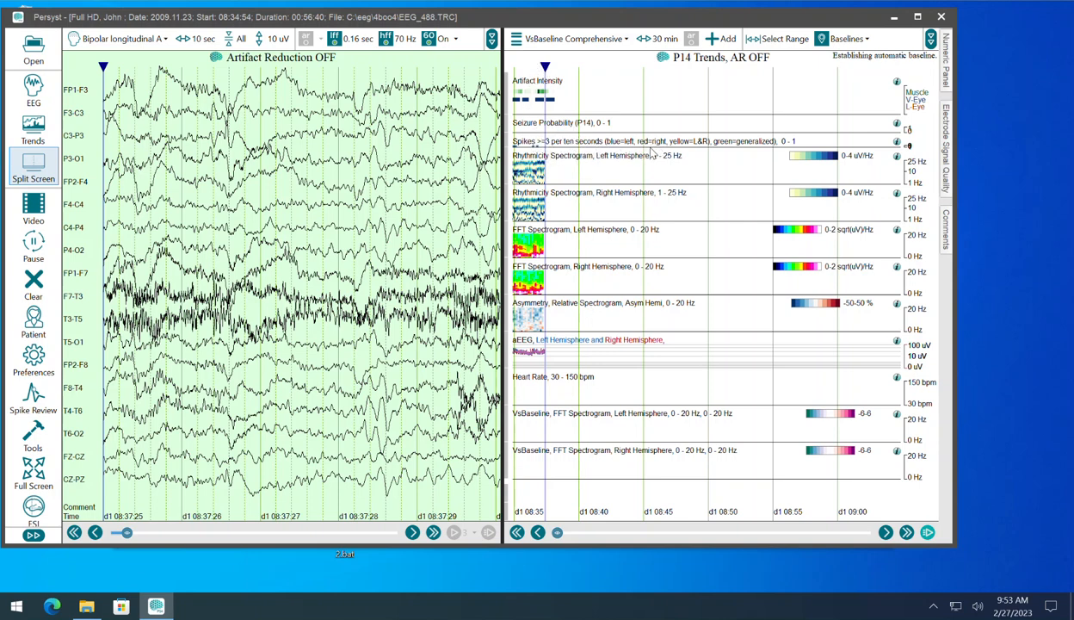
left_click(581, 39)
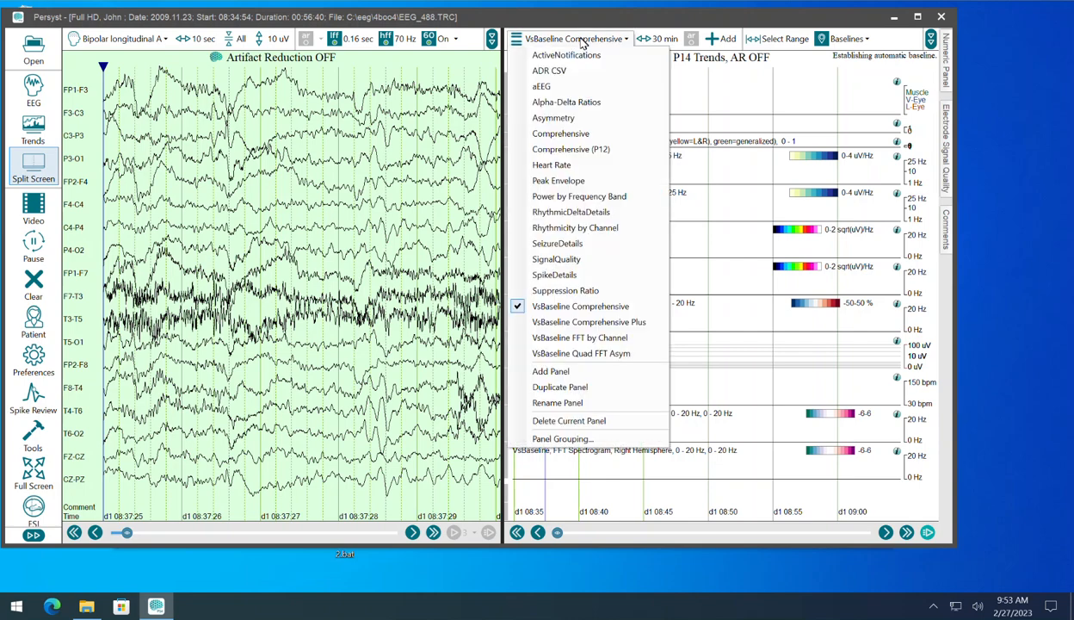
left_click(550, 70)
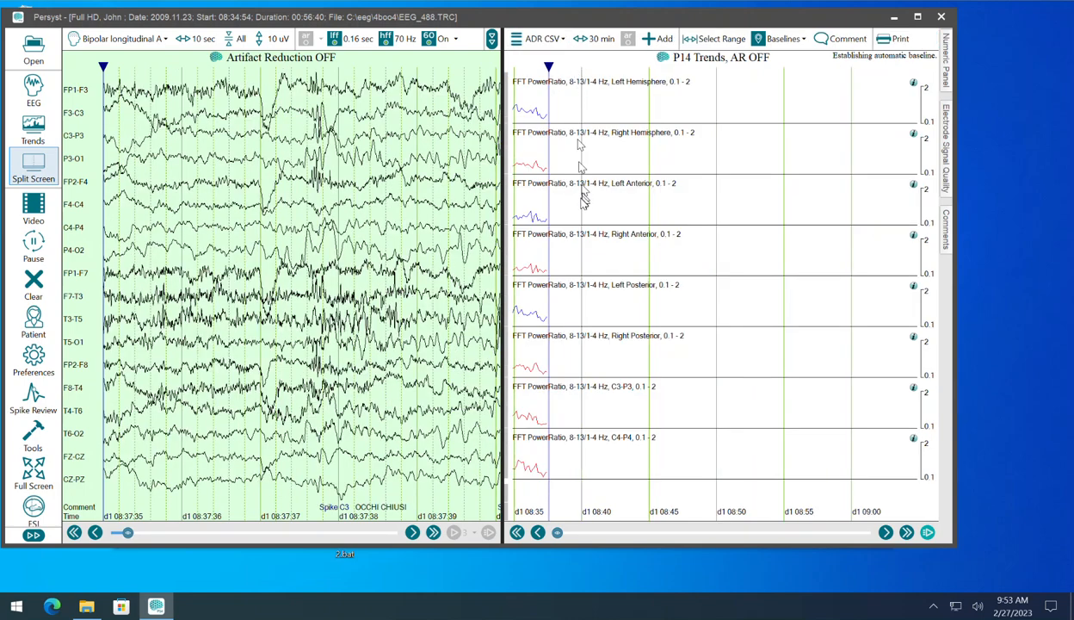
Step: Close the record, reopen it from EEG_488.lay in the 4boo4 folder and clear its processed trend data
left_click(940, 17)
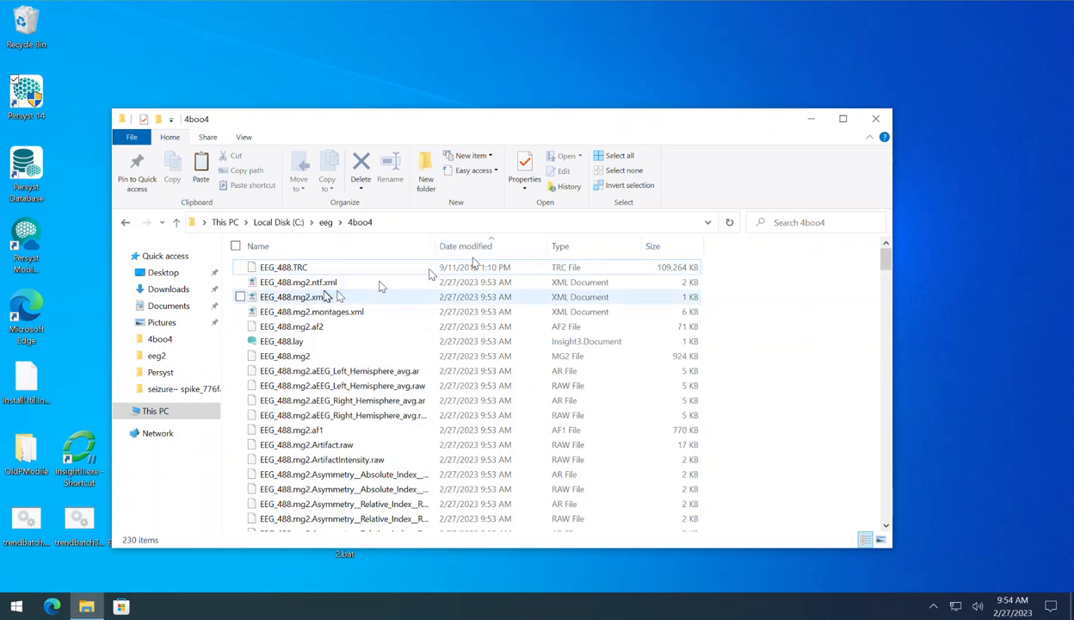
left_click(236, 247)
left_click(241, 268)
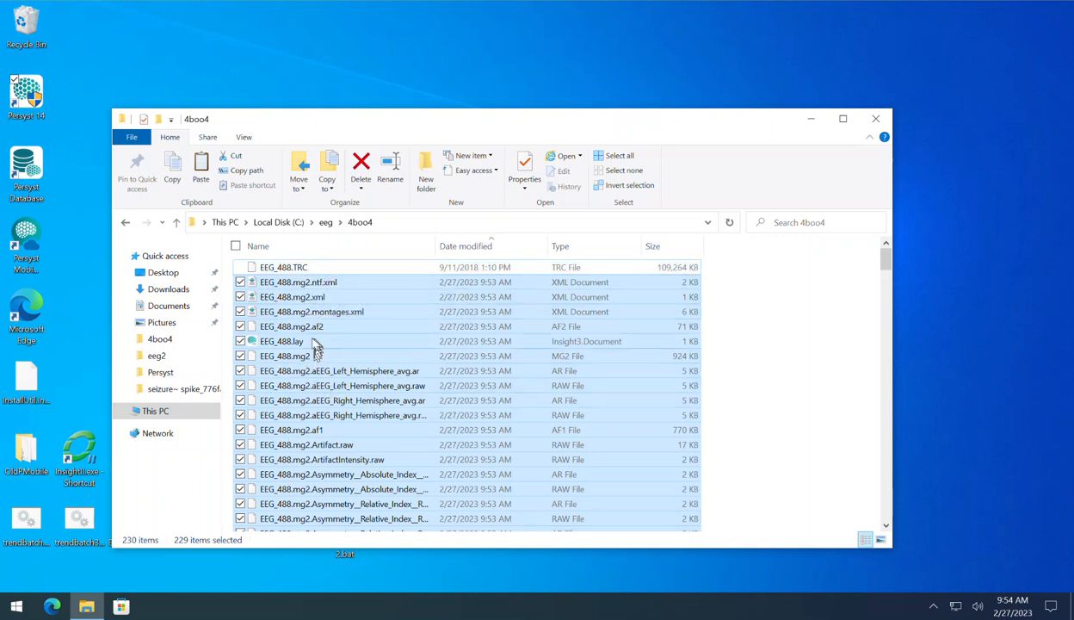
left_click(294, 342)
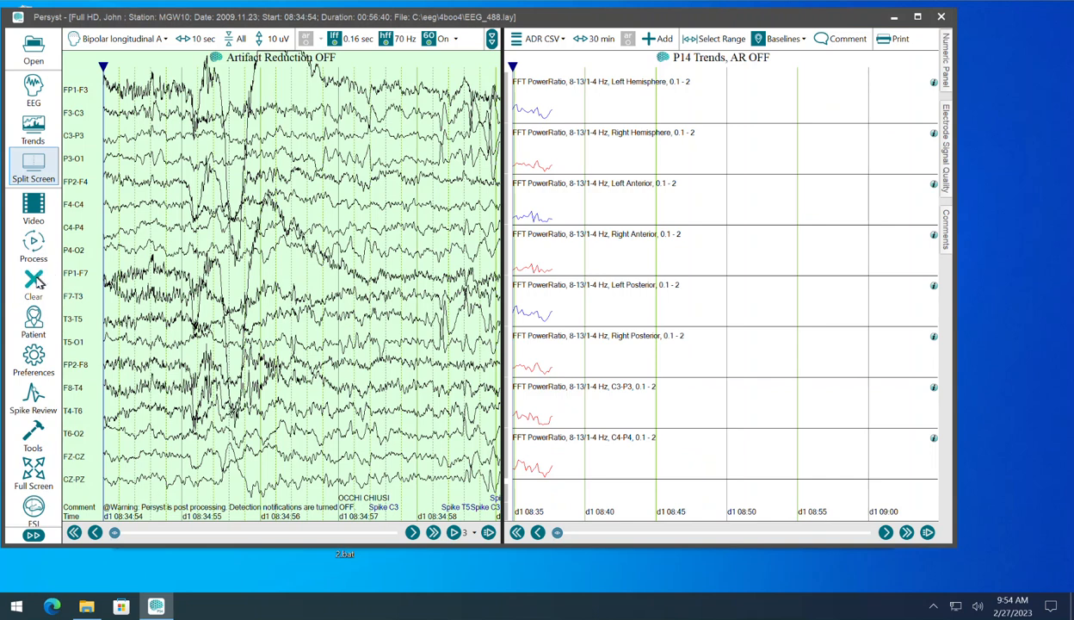
left_click(582, 355)
Step: Close the record and delete EEG_488.mg2.xml and EEG_488.lay from the 4boo4 folder
left_click(944, 19)
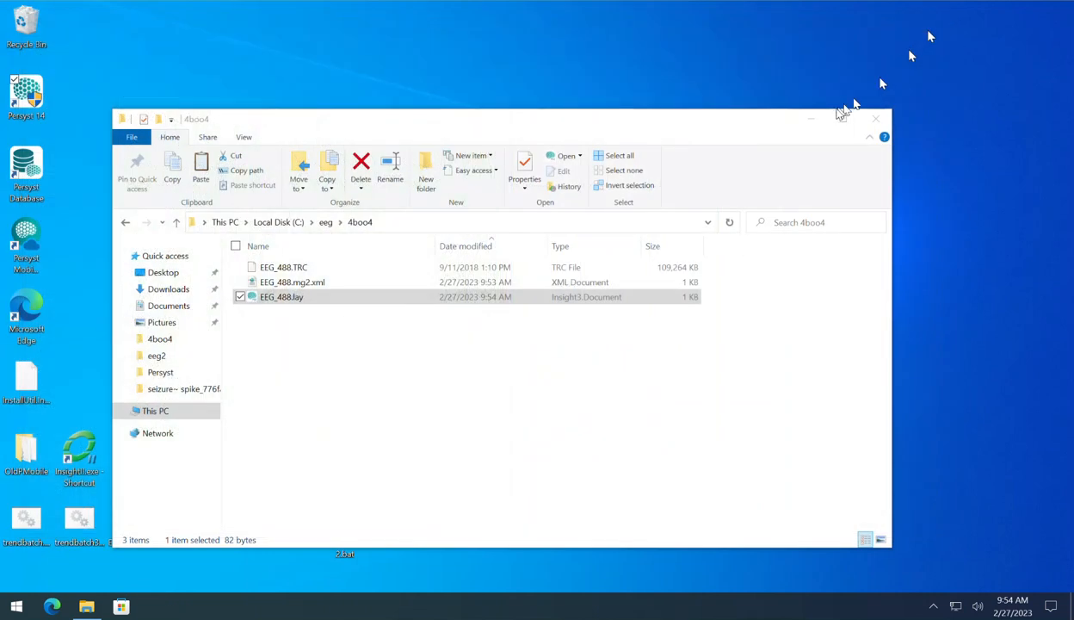
left_click(241, 283)
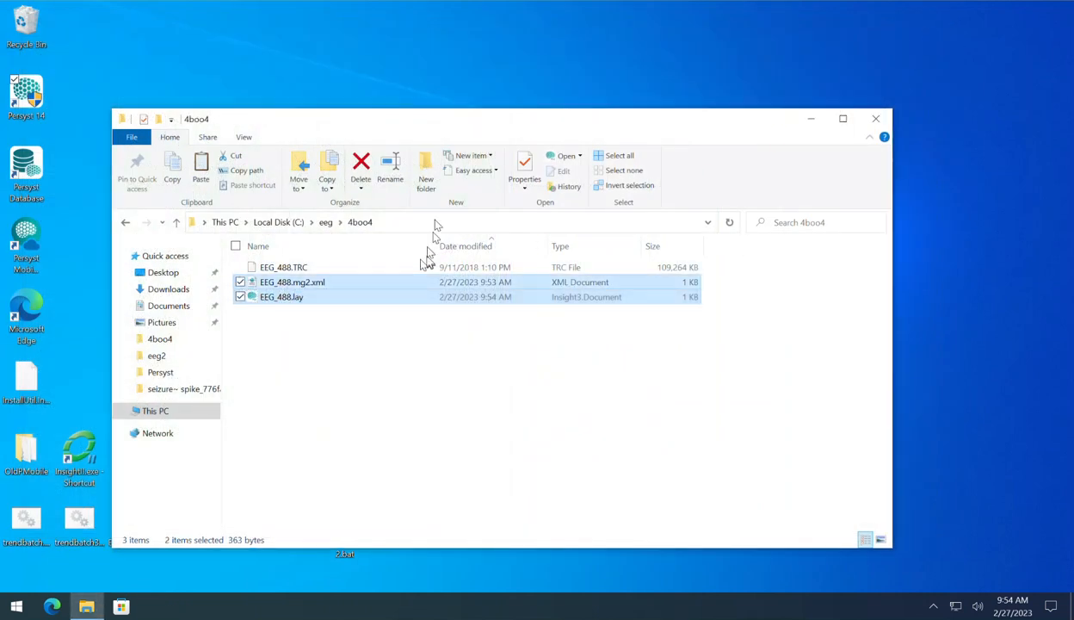
left_click(362, 165)
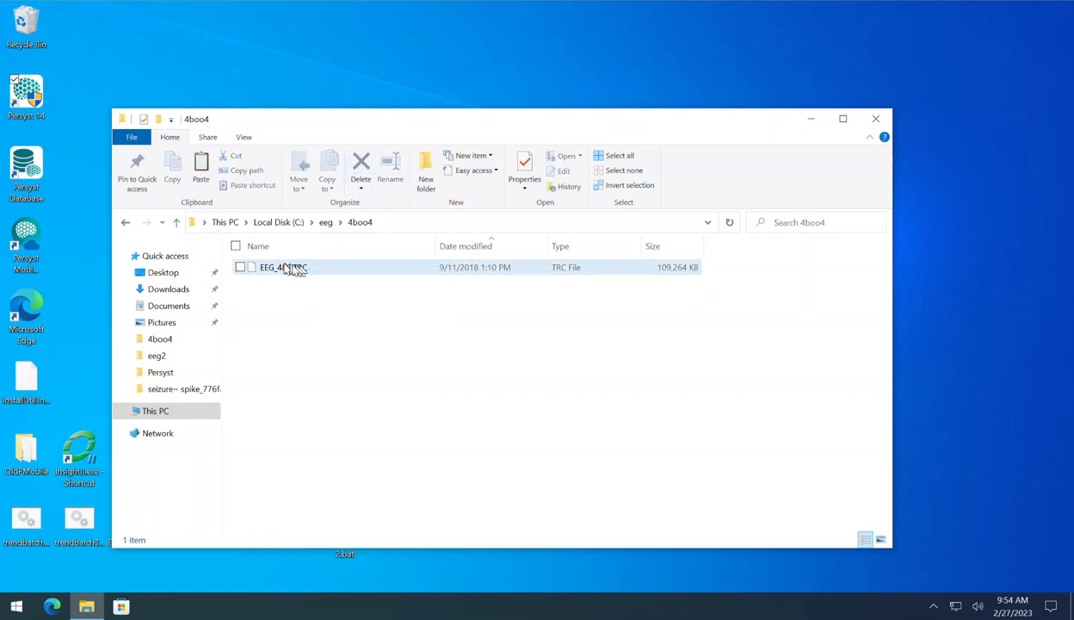
Step: Start Persyst 14, open EEG_488.TRC from the file system as a Micromed (*.trc) record to check its trend panel, then close it
double_click(28, 96)
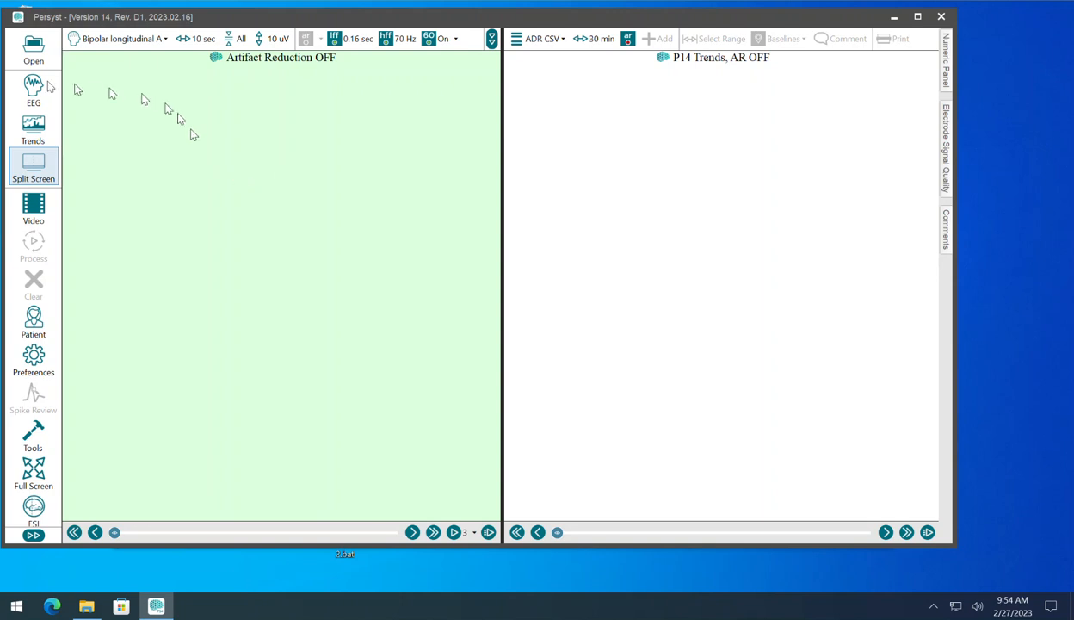
left_click(34, 52)
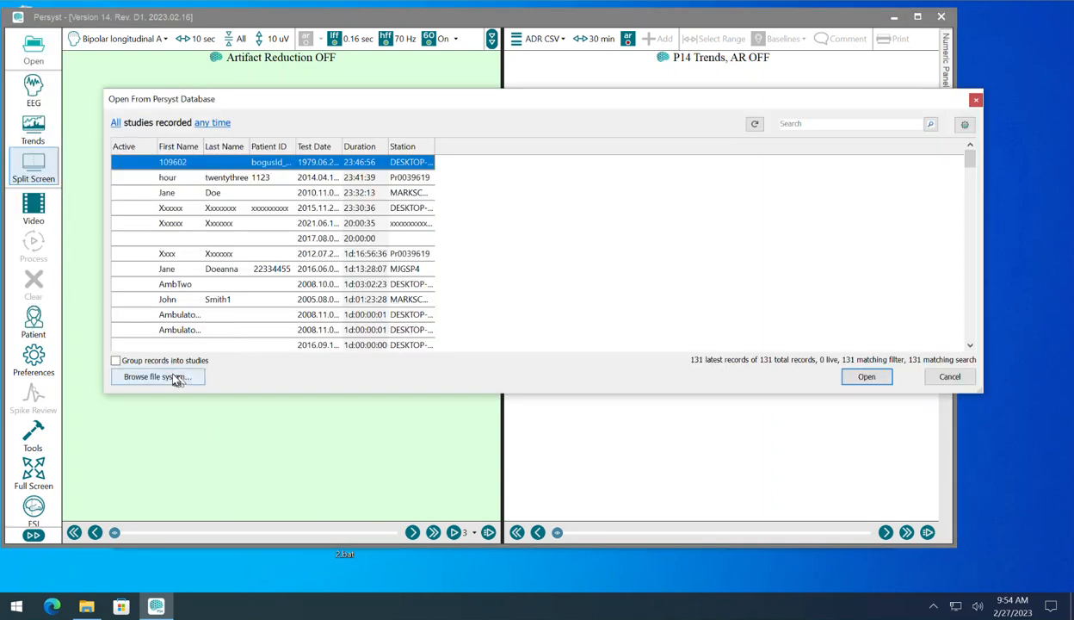
left_click(176, 378)
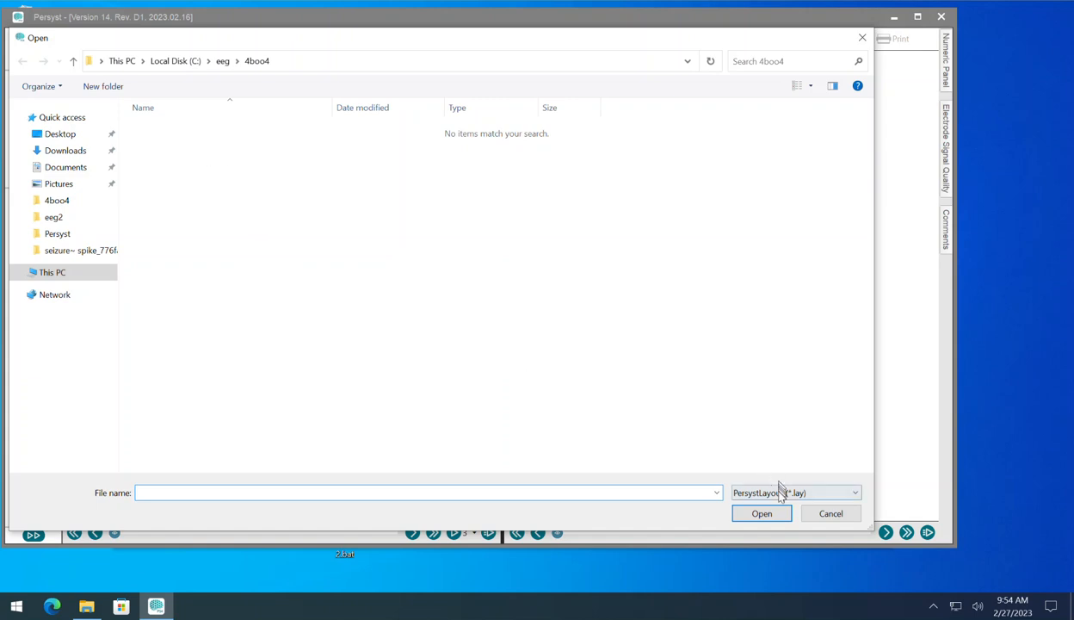
left_click(779, 488)
scroll(784, 443, "down", 4)
scroll(785, 439, "down", 1)
left_click(783, 420)
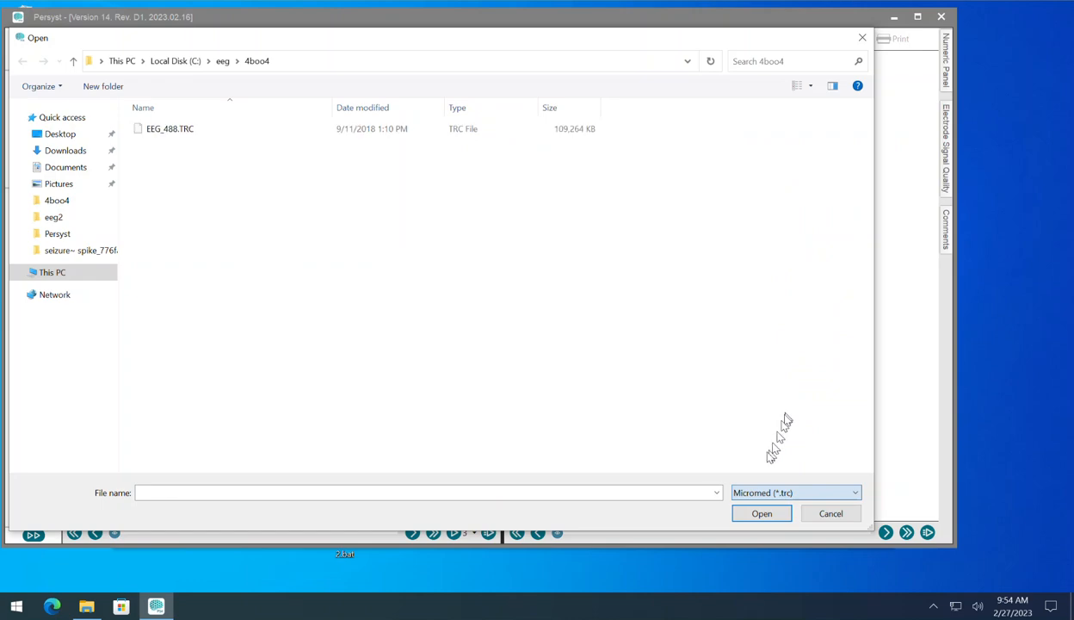
double_click(170, 129)
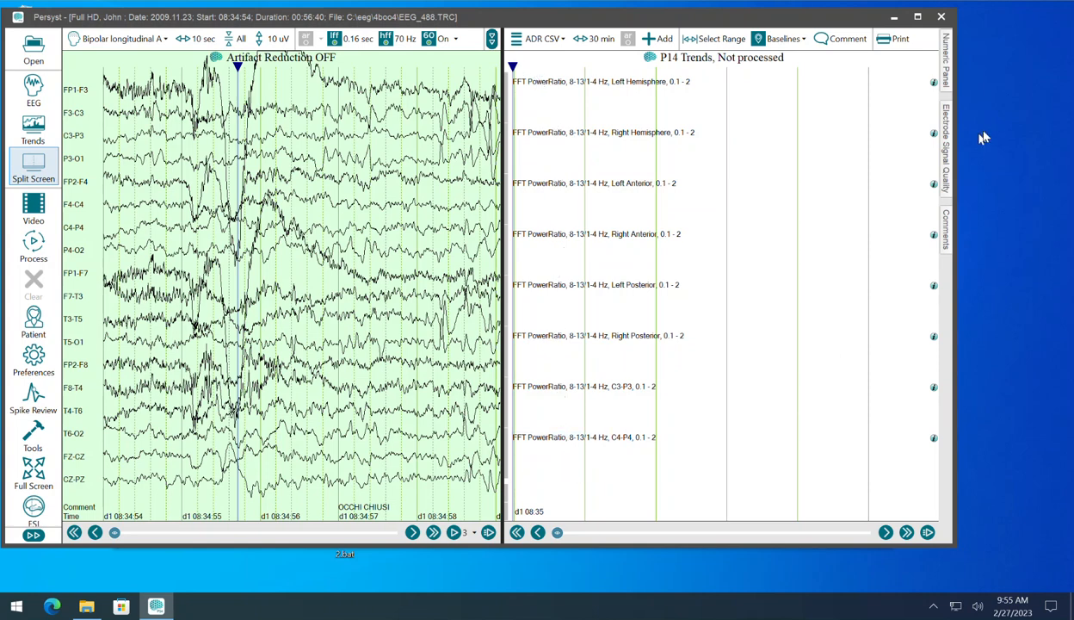
left_click(941, 17)
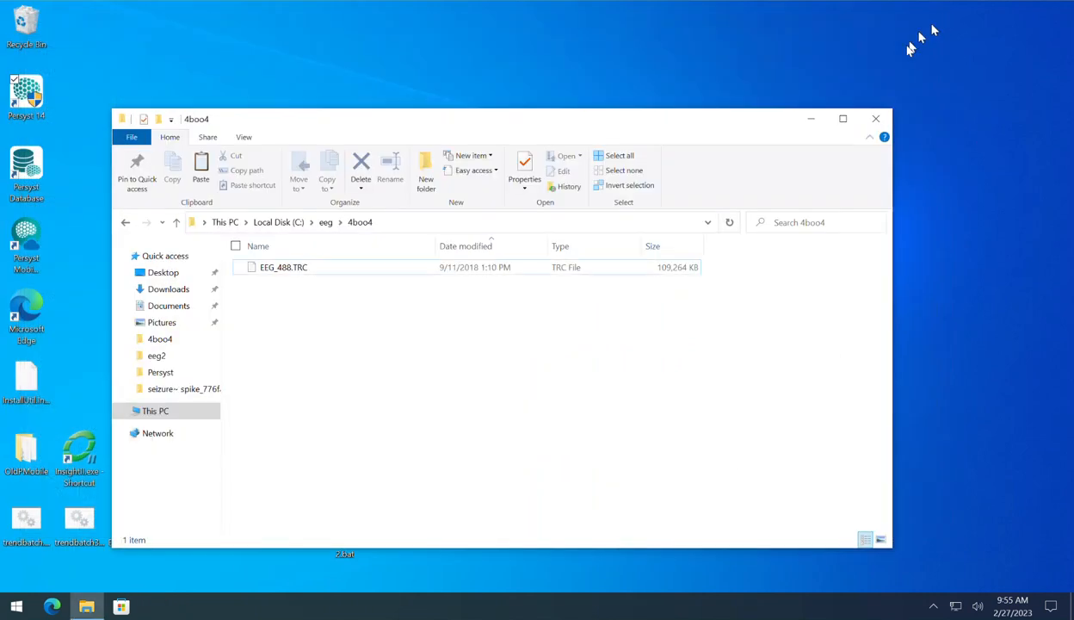
Step: Open Process.bat from the eeg folder for editing in Notepad and fit the window above the folder
left_click(327, 223)
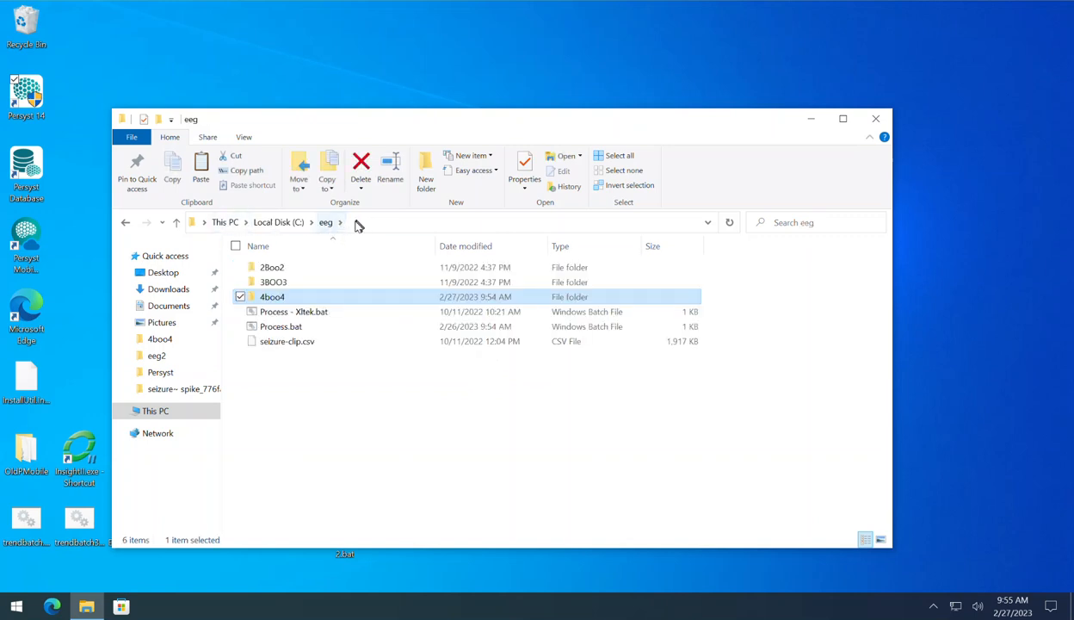
left_click(292, 327)
right_click(294, 328)
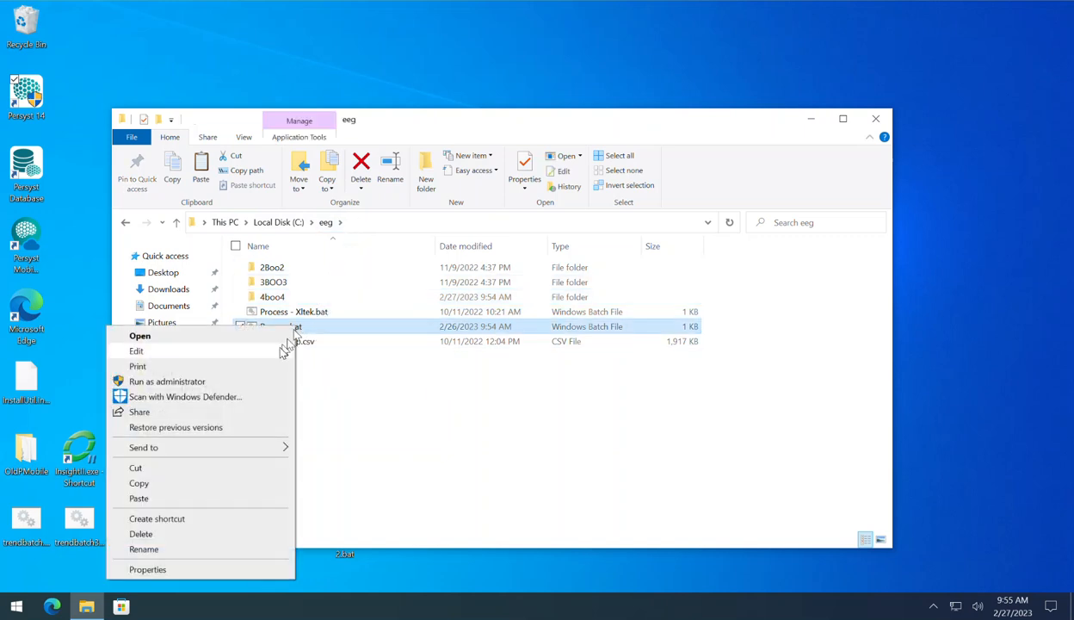
left_click(282, 351)
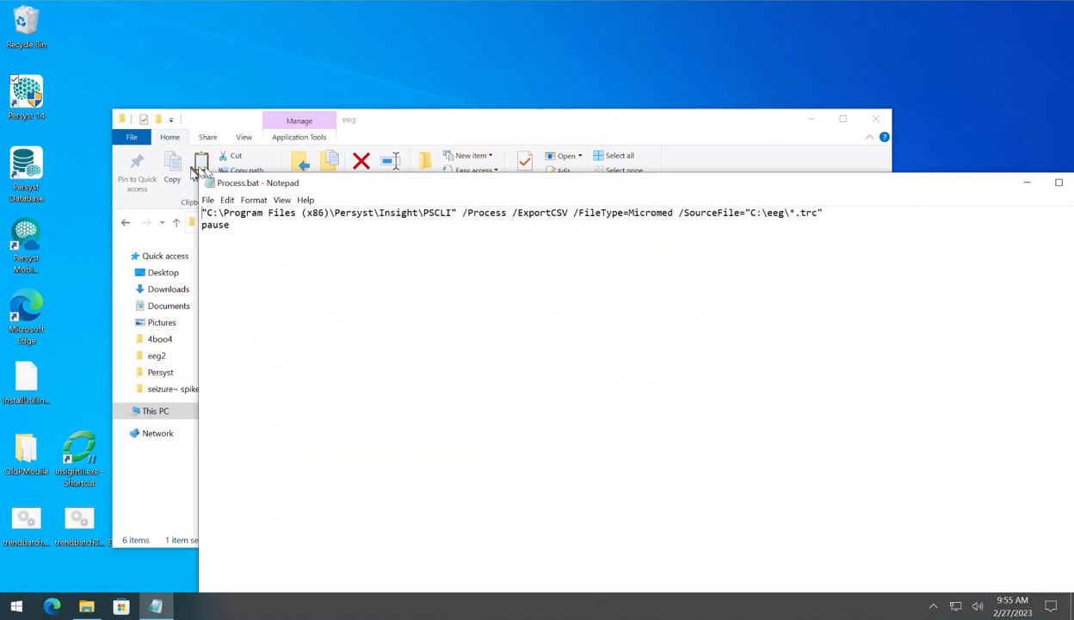
left_click_drag(198, 173, 495, 402)
left_click_drag(564, 410, 262, 103)
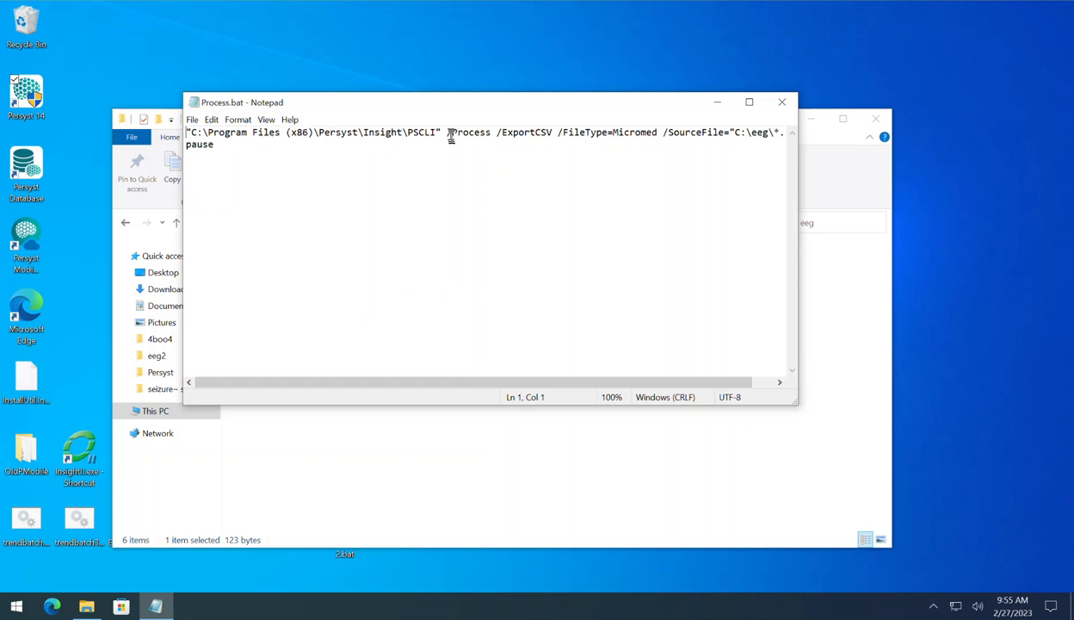
Step: Review the /Process and /ExportCSV options in the batch command and set its /FileType option to Xltek
left_click_drag(448, 135, 487, 134)
left_click_drag(558, 133, 504, 133)
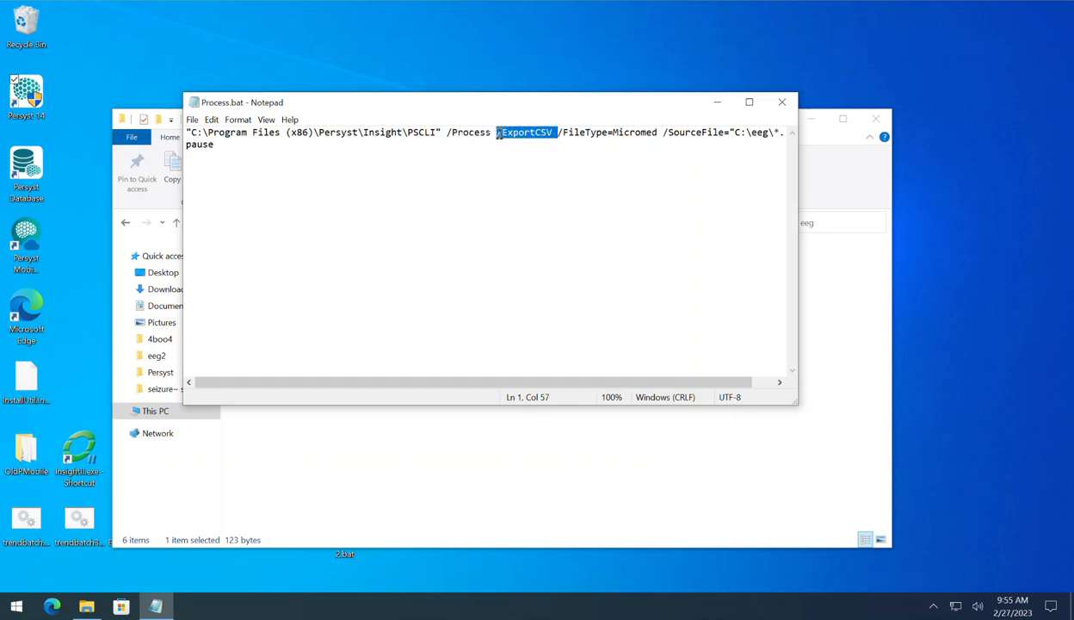
mouse_move(658, 134)
left_mouse_down()
mouse_move(553, 134)
mouse_move(655, 134)
left_mouse_up()
left_click(633, 133)
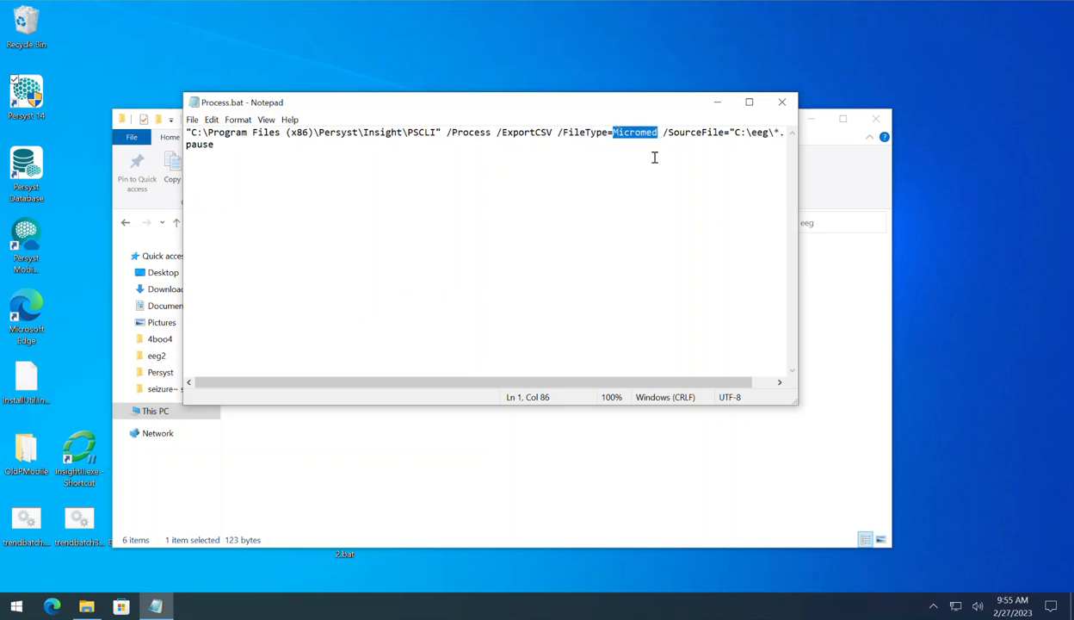
type("Xltek")
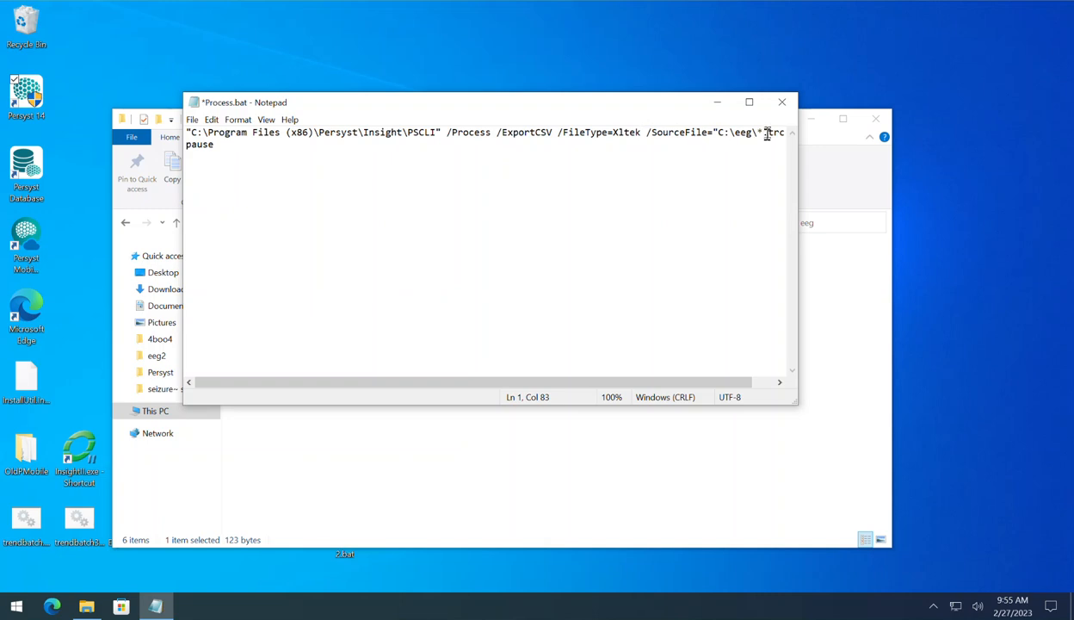
Step: Change the /SourceFile extension in the batch command to eeg, and close Process.bat without saving the edits
key("shift+Left")
key("shift+Left")
key("shift+Left")
key("Right")
key("shift+Right")
key("shift+Right")
key("shift+Right")
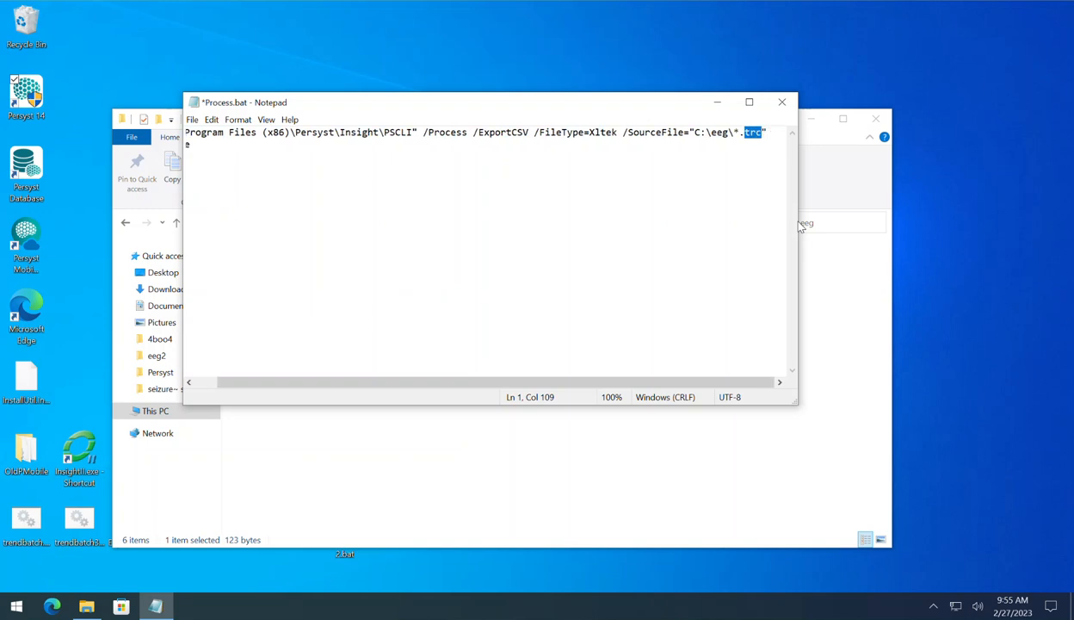
type("eeg")
left_click_drag(624, 132, 706, 132)
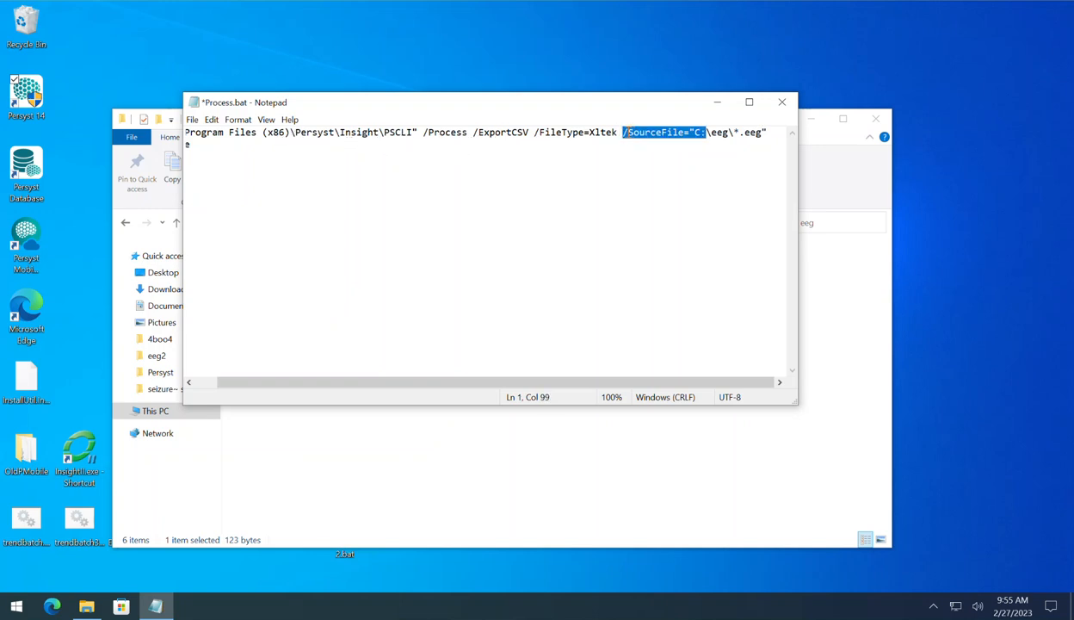
left_click(784, 107)
left_click(561, 313)
Step: Reopen Process.bat for editing, check its /FileType and /SourceFile options through the end of the line, and close it
right_click(307, 320)
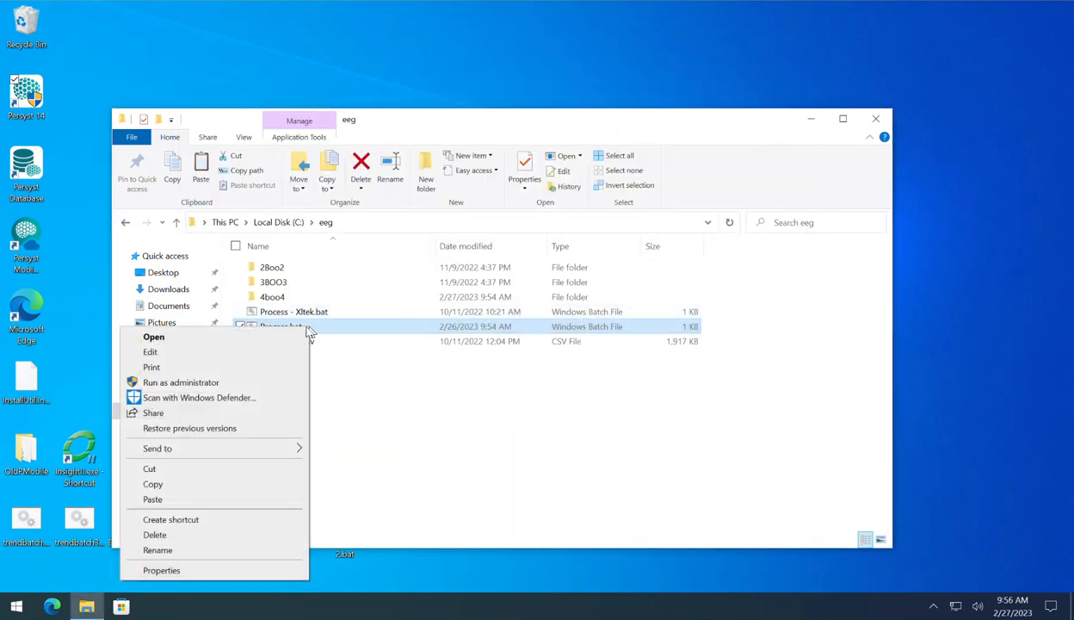
left_click(273, 350)
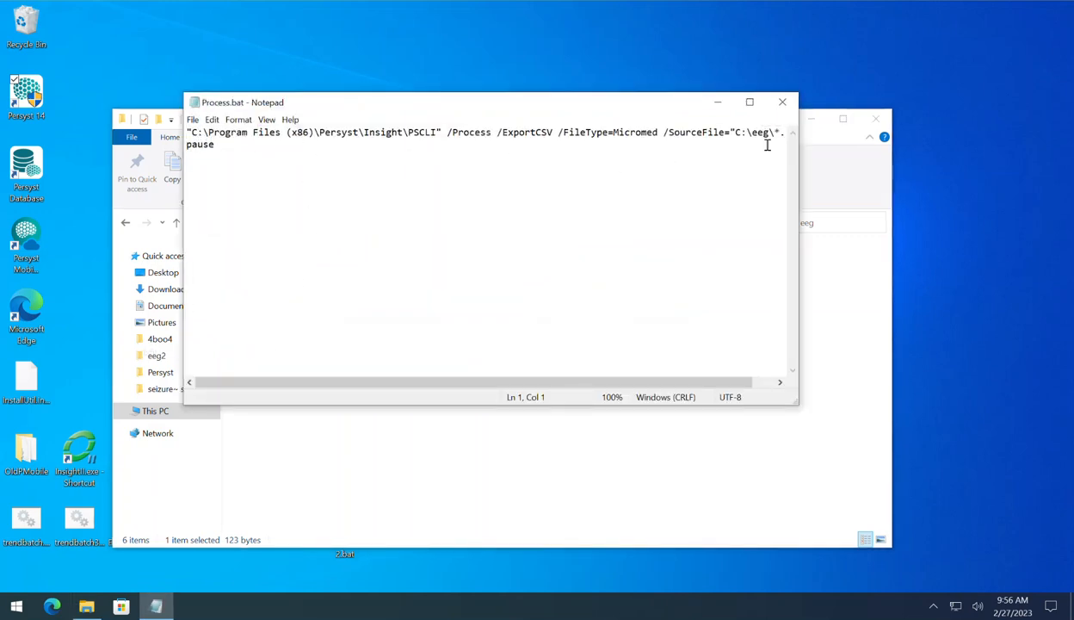
left_click_drag(742, 382, 762, 389)
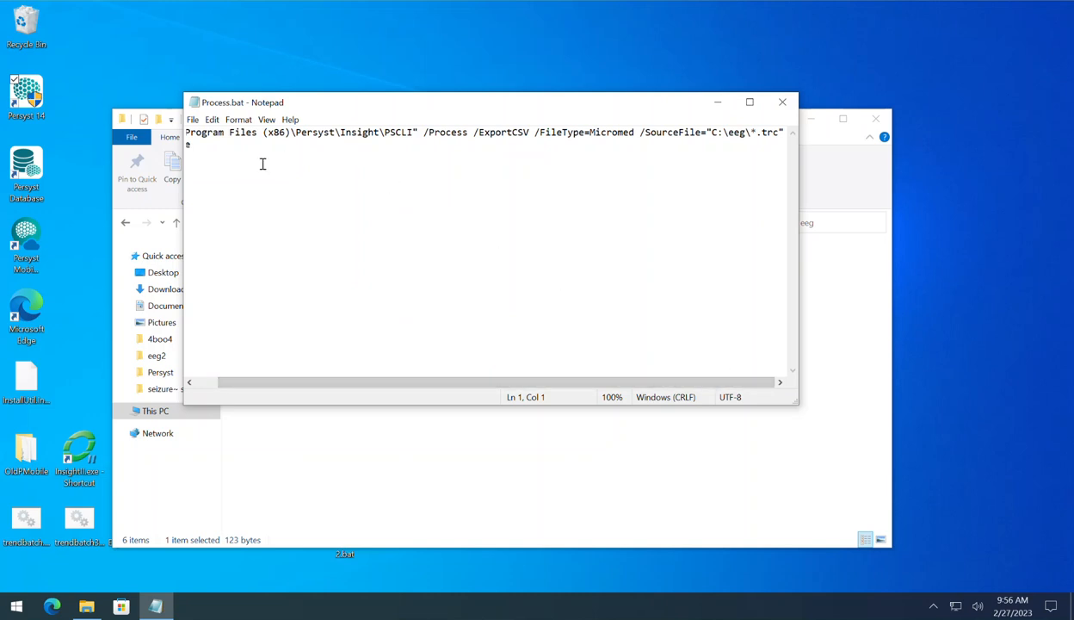
left_click(782, 103)
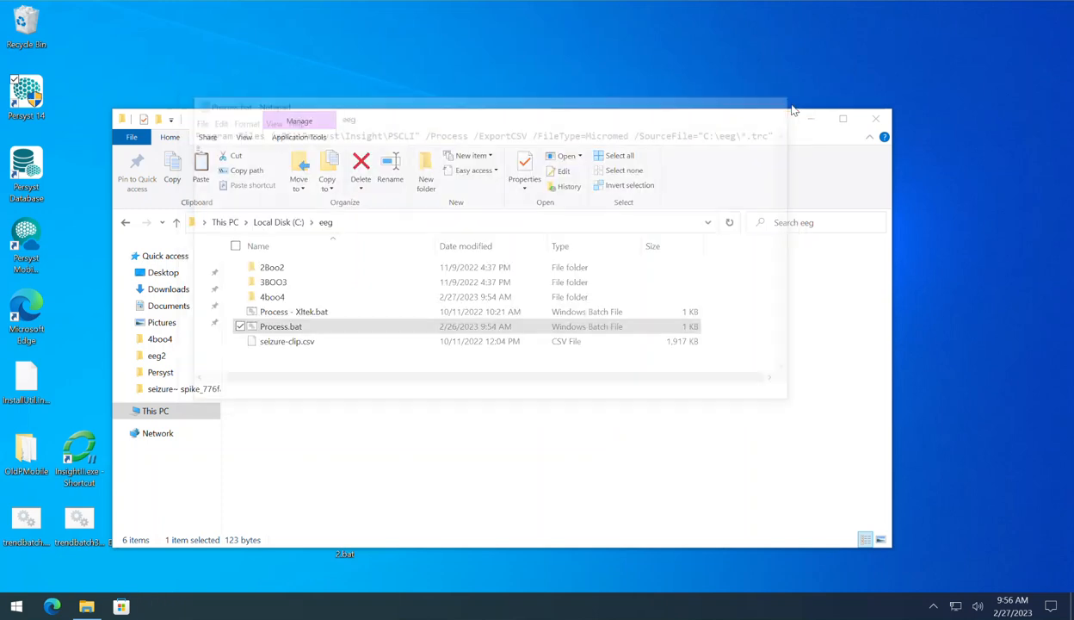
Step: Run Process.bat, view the output files in the 4boo4 folder during processing, and close the command window once the export is done
double_click(386, 329)
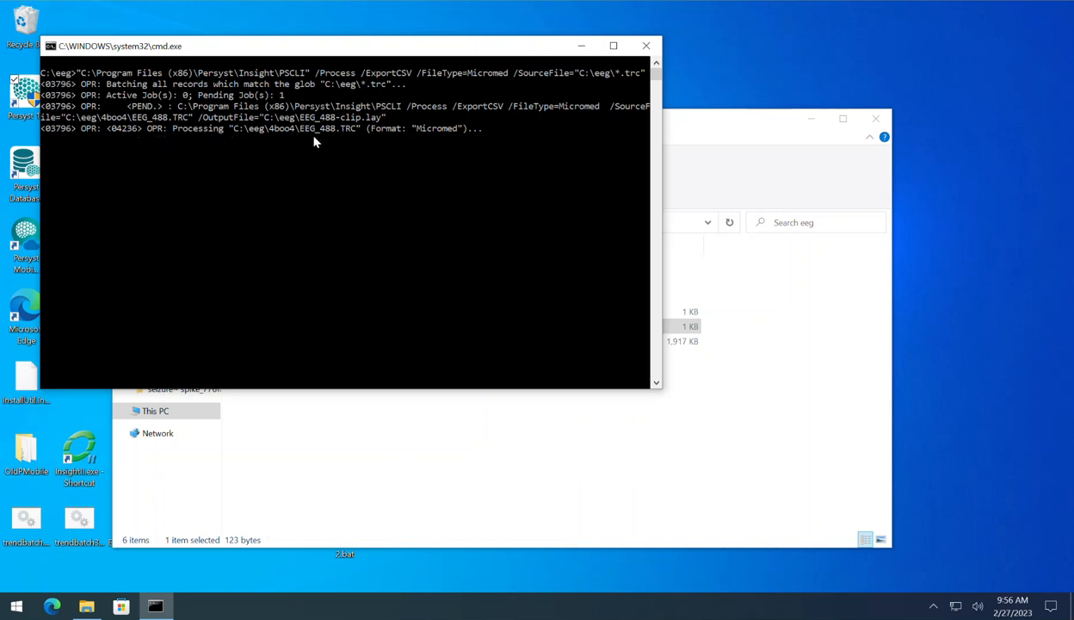
left_click(756, 123)
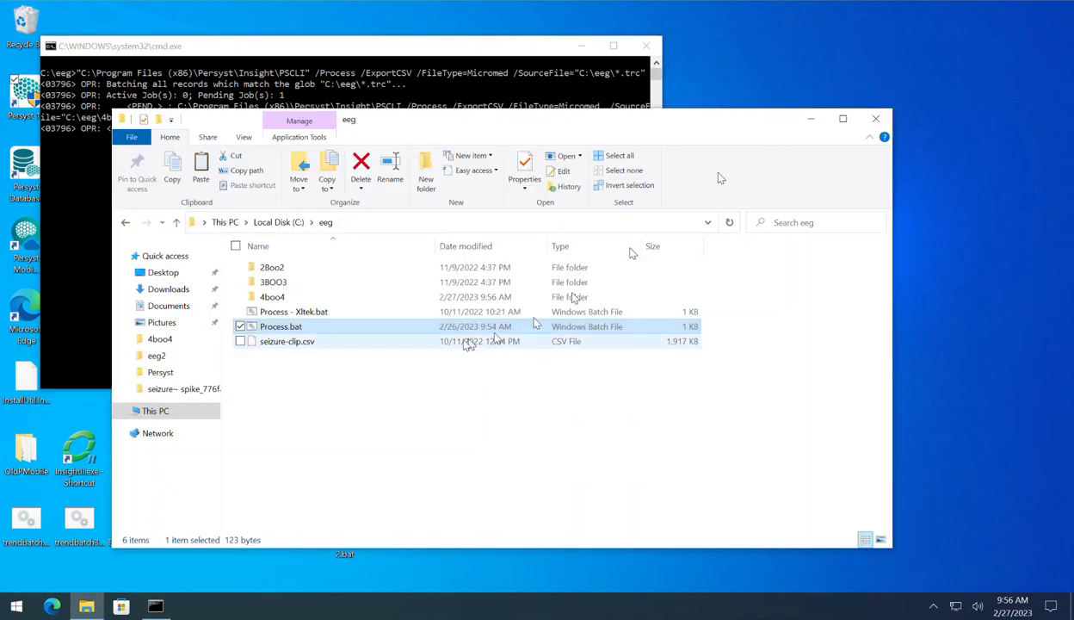
double_click(297, 296)
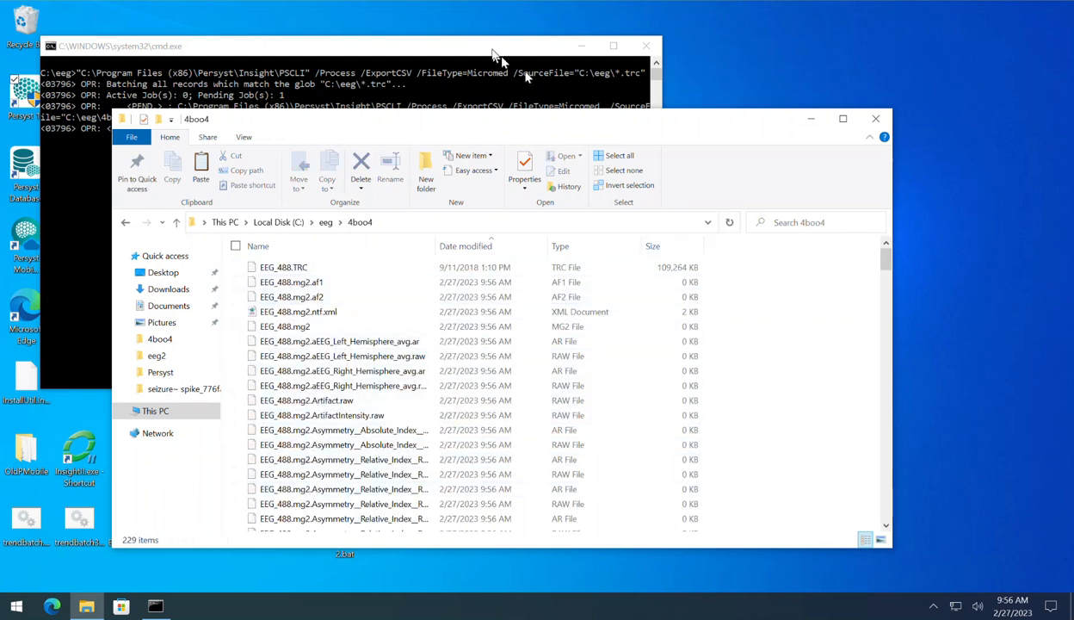
left_click(498, 51)
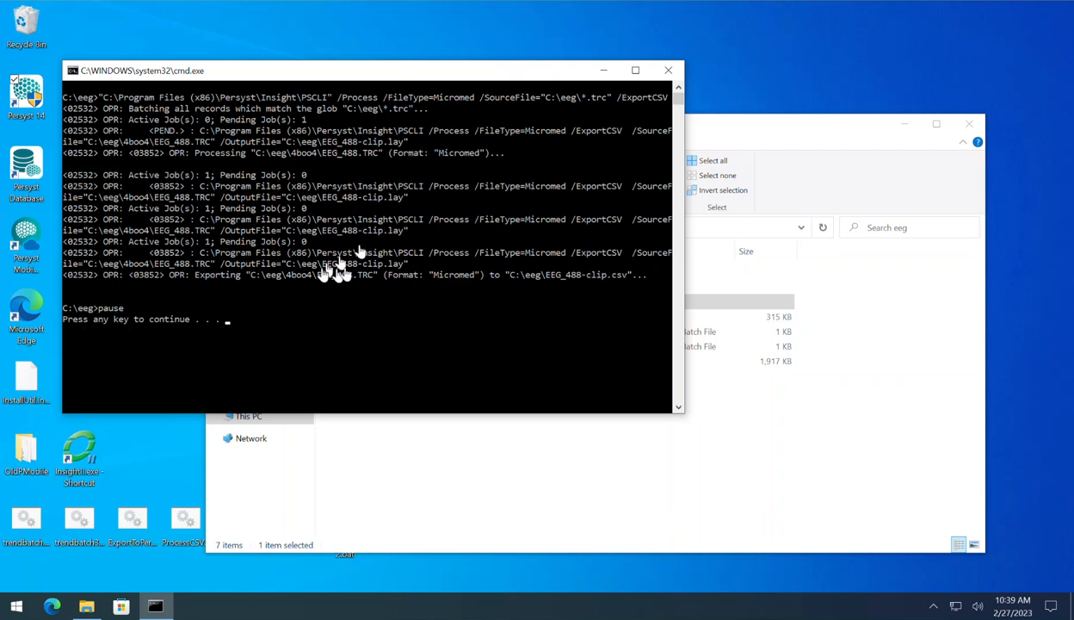
left_click(670, 72)
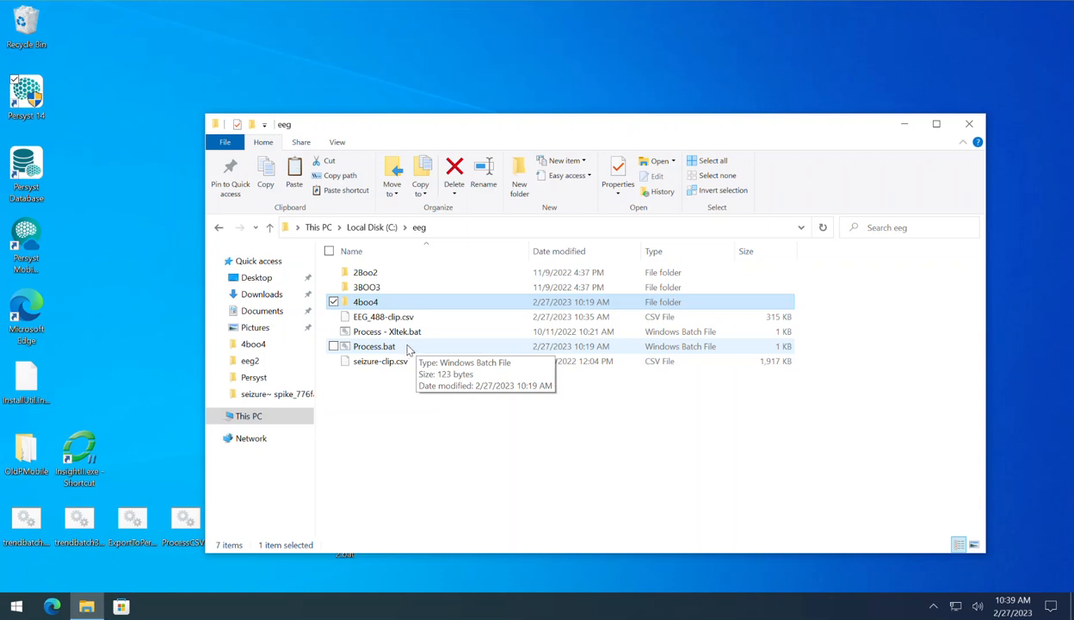
Step: Open the processed record EEG_488.lay from the 4boo4 folder in Persyst
left_click(408, 318)
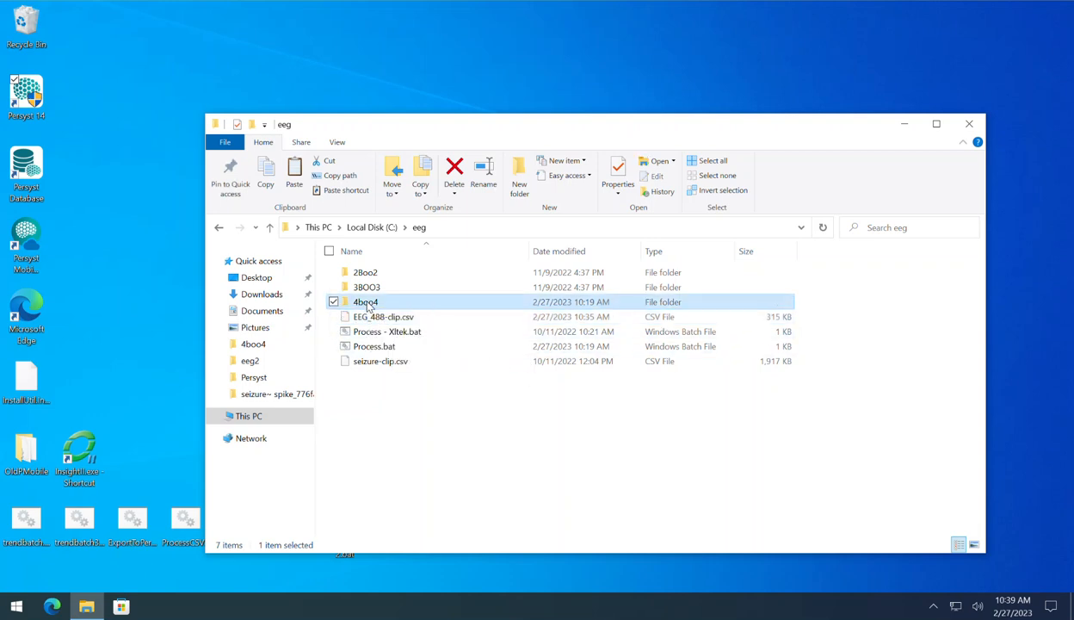
double_click(368, 305)
left_click_drag(978, 258, 981, 379)
double_click(396, 445)
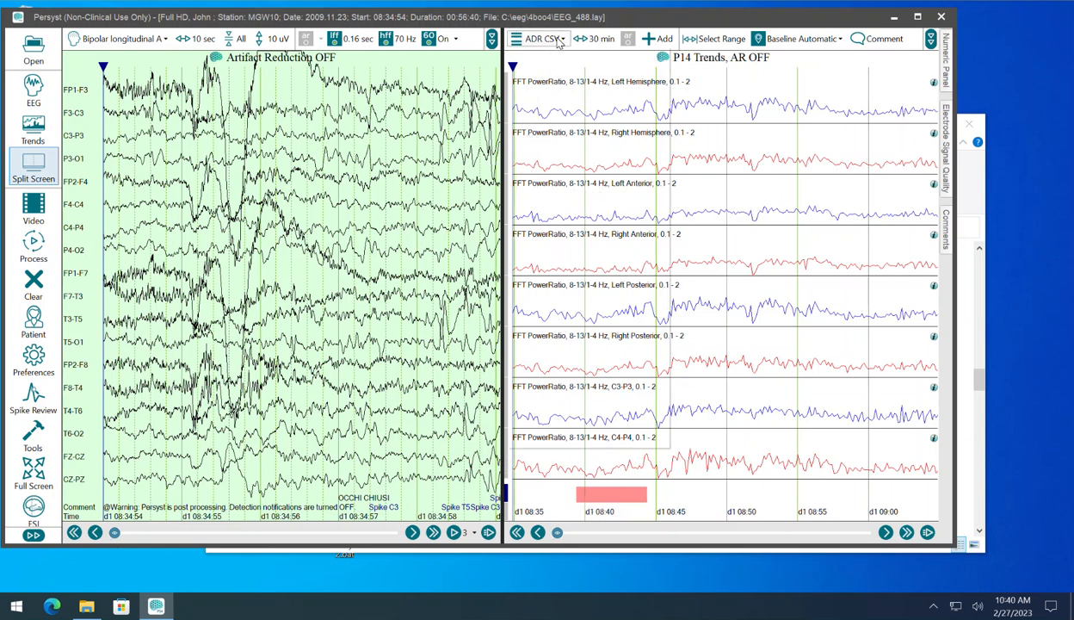
Step: Compare the VsBaseline Comprehensive and ADR CSV trend panels of the record, ending on ADR CSV
left_click(557, 39)
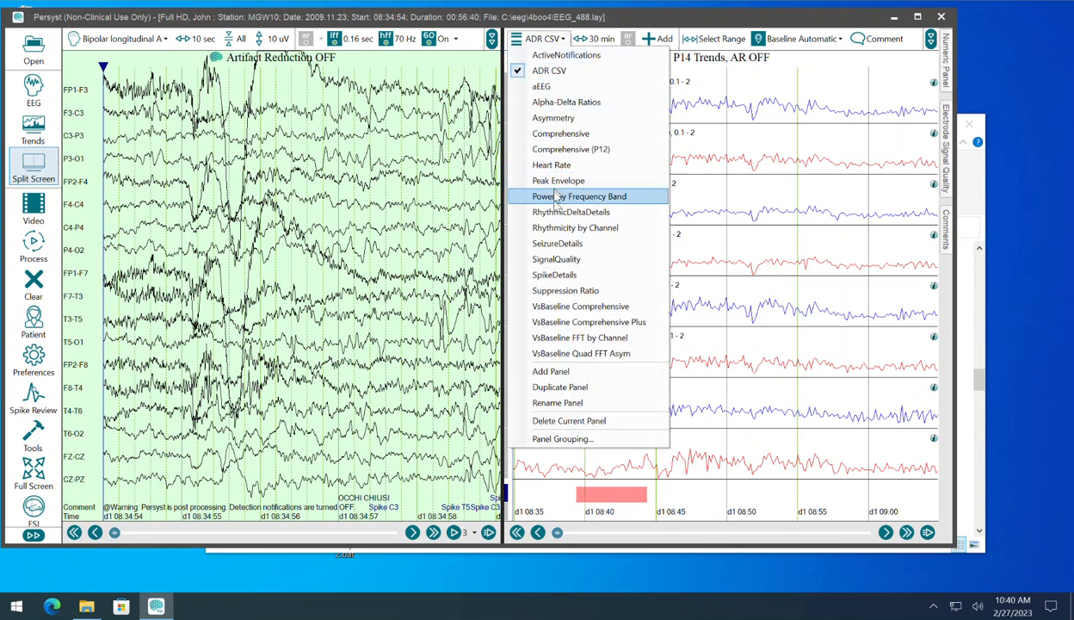
left_click(551, 305)
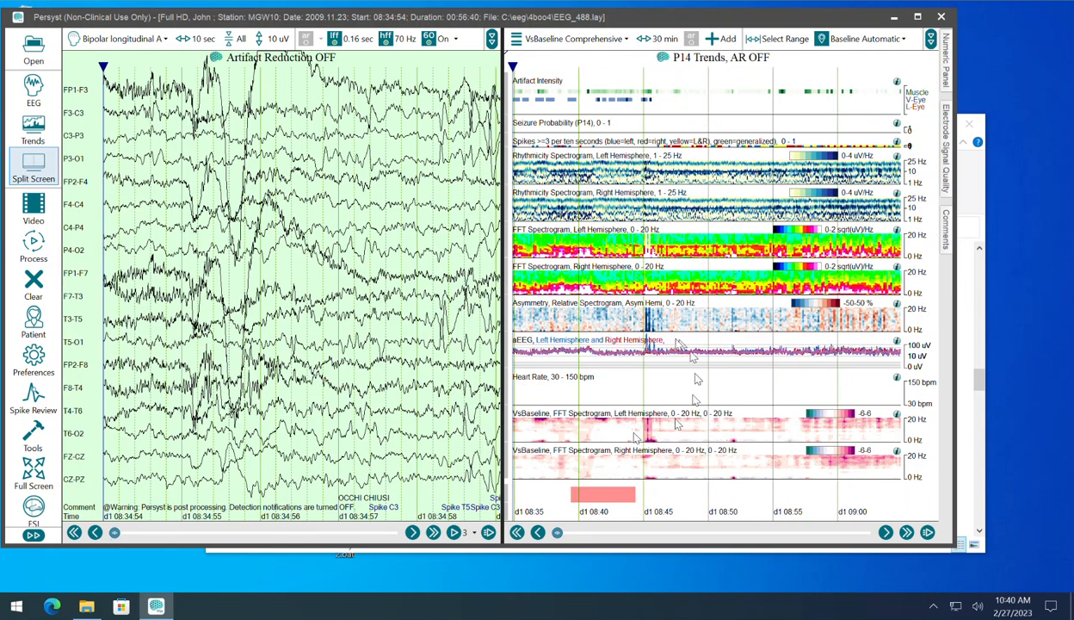
left_click(557, 41)
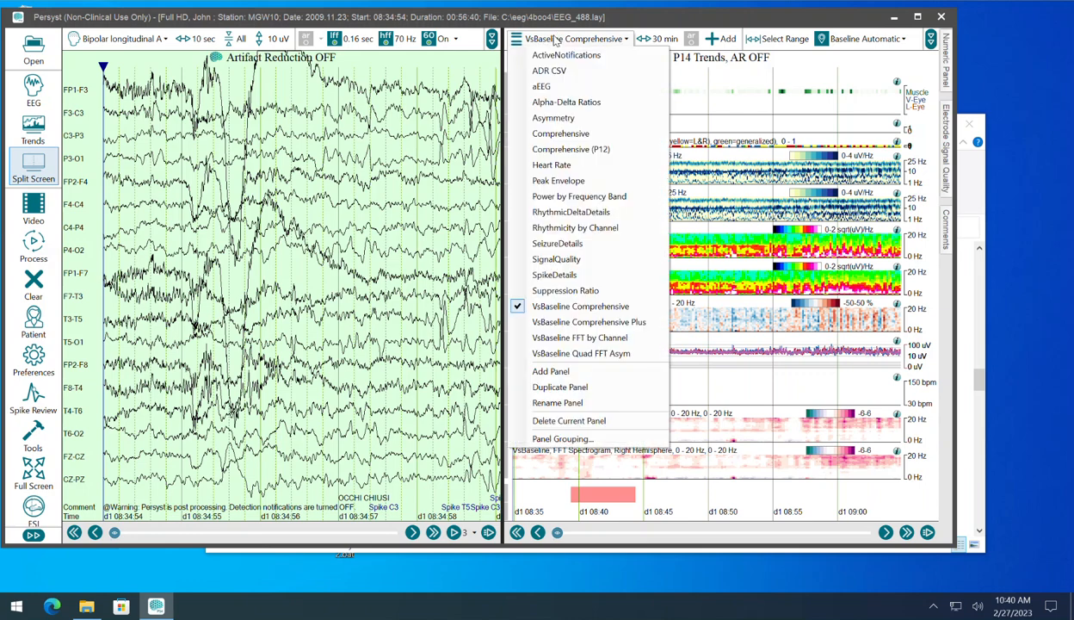
left_click(542, 72)
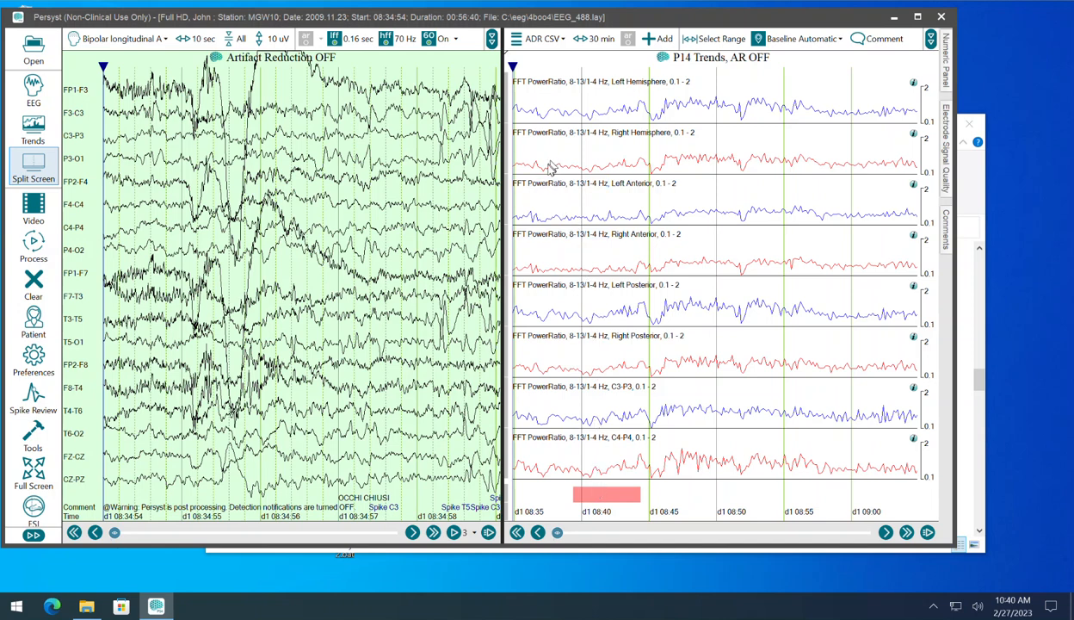
left_click(542, 40)
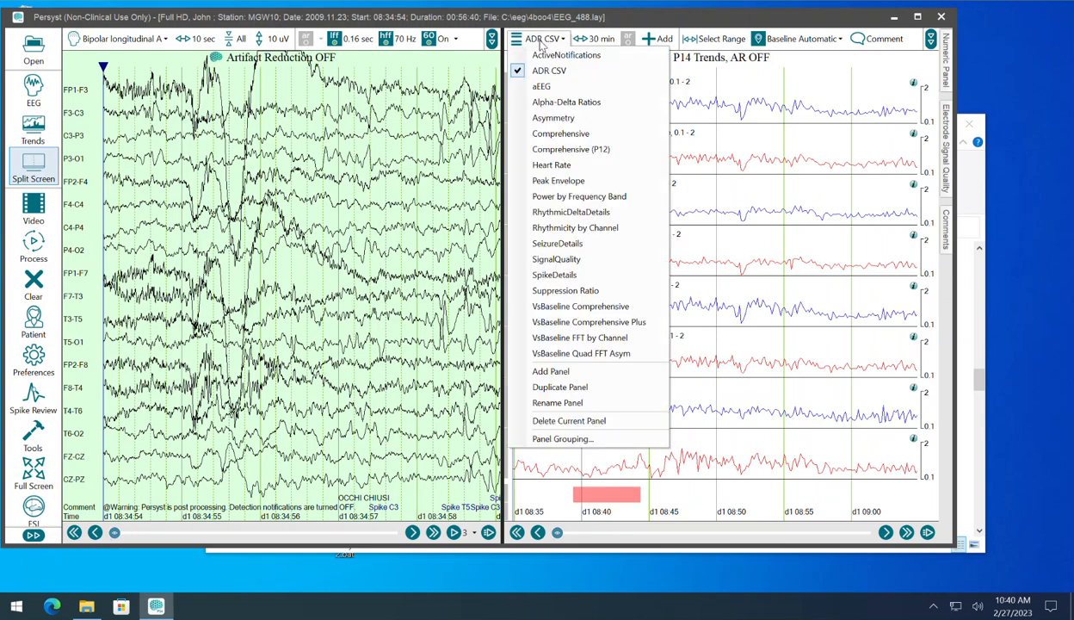
left_click(562, 304)
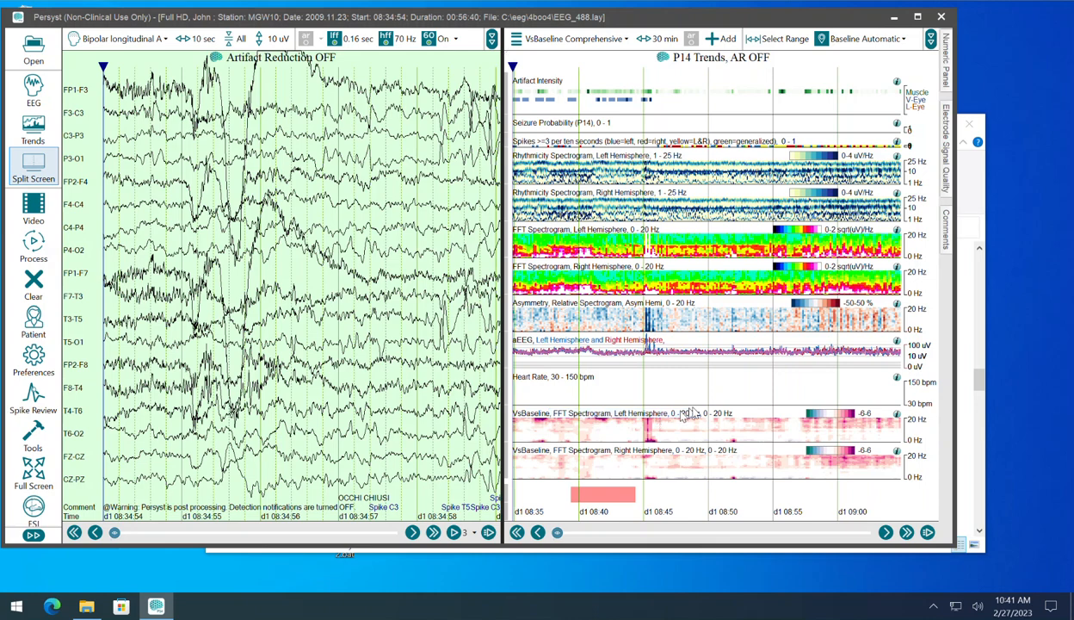
left_click(604, 41)
left_click(564, 71)
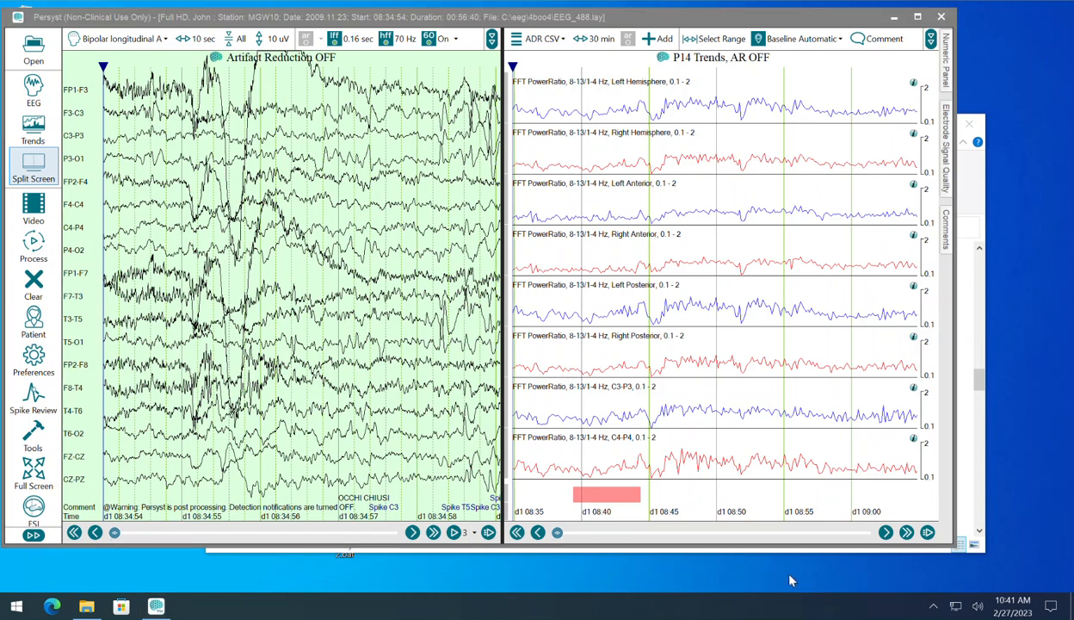
Step: Open EEG_488-clip.csv from the eeg folder in Excel, bring the whole window into view, and widen column B
left_click(971, 457)
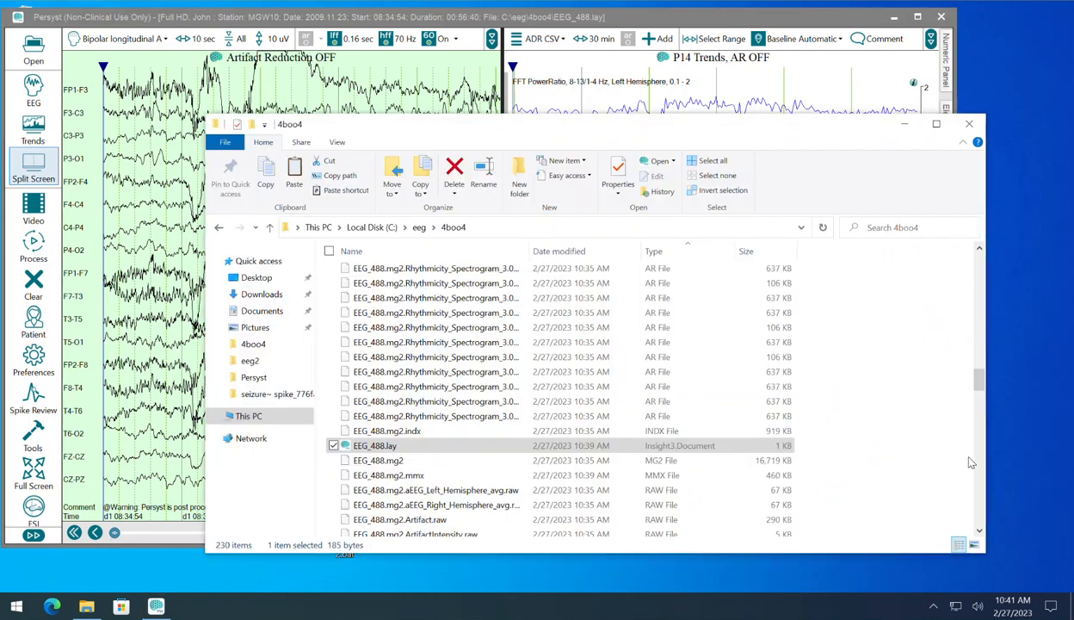
left_click(417, 228)
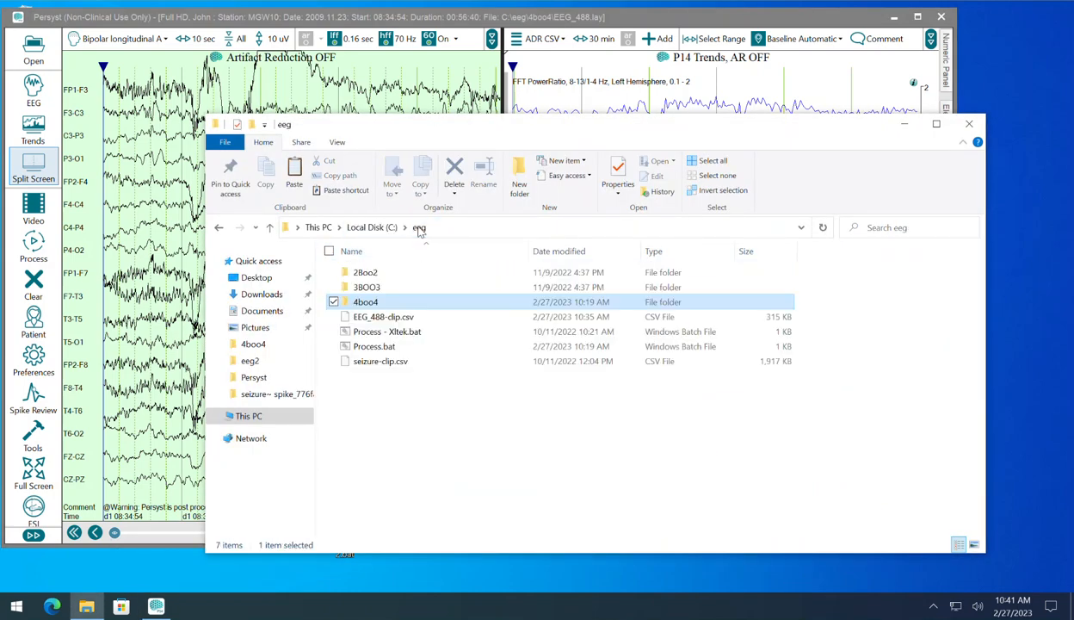
left_click(370, 318)
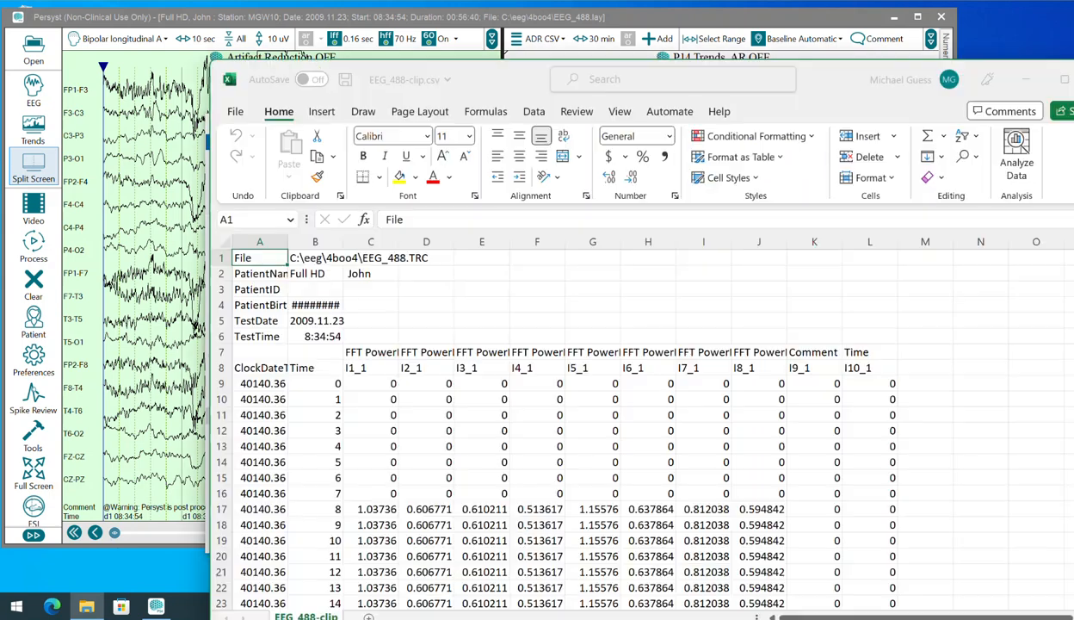
left_click_drag(892, 97, 744, 51)
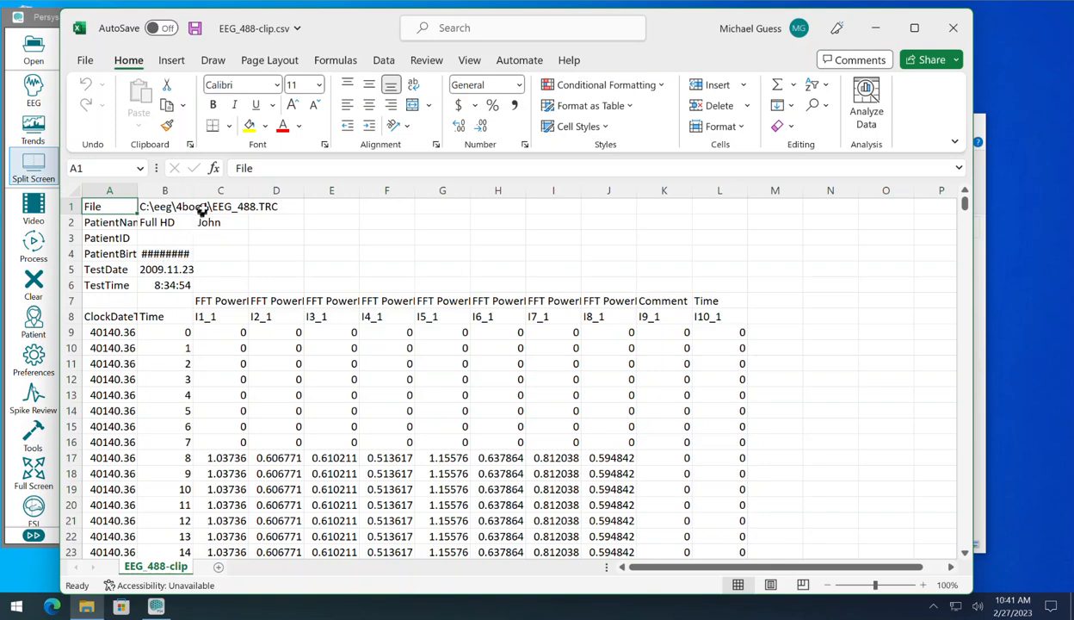
left_click_drag(193, 191, 220, 191)
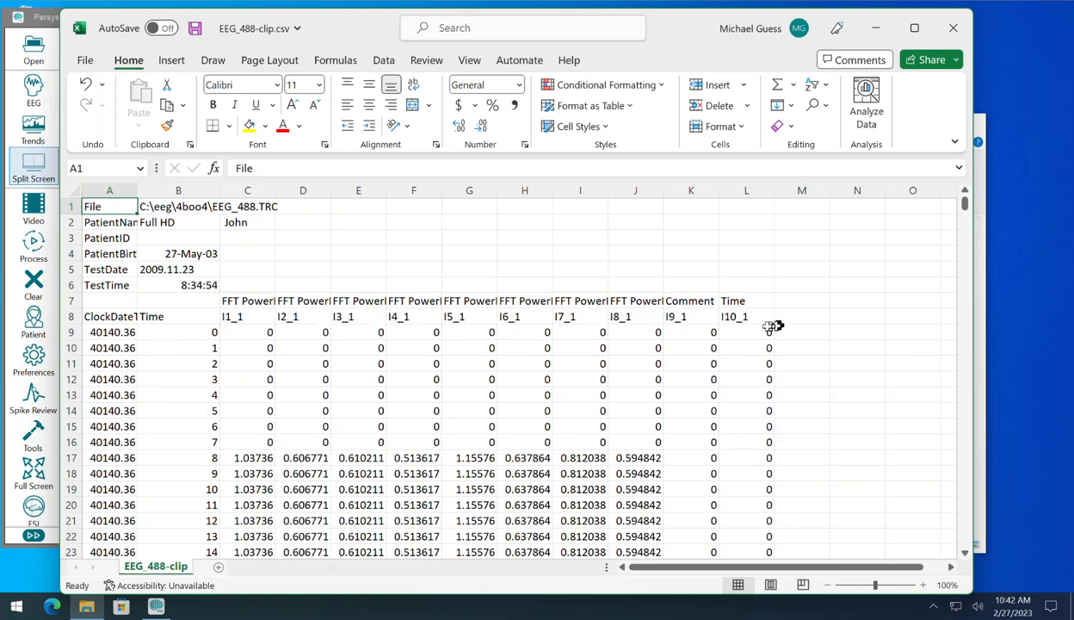
Step: Examine the first exported trend rows, from the block C10:L16 to the FFT power ratio values in row 17
scroll(784, 395, "down", 7)
scroll(784, 397, "up", 7)
left_click_drag(239, 349, 724, 438)
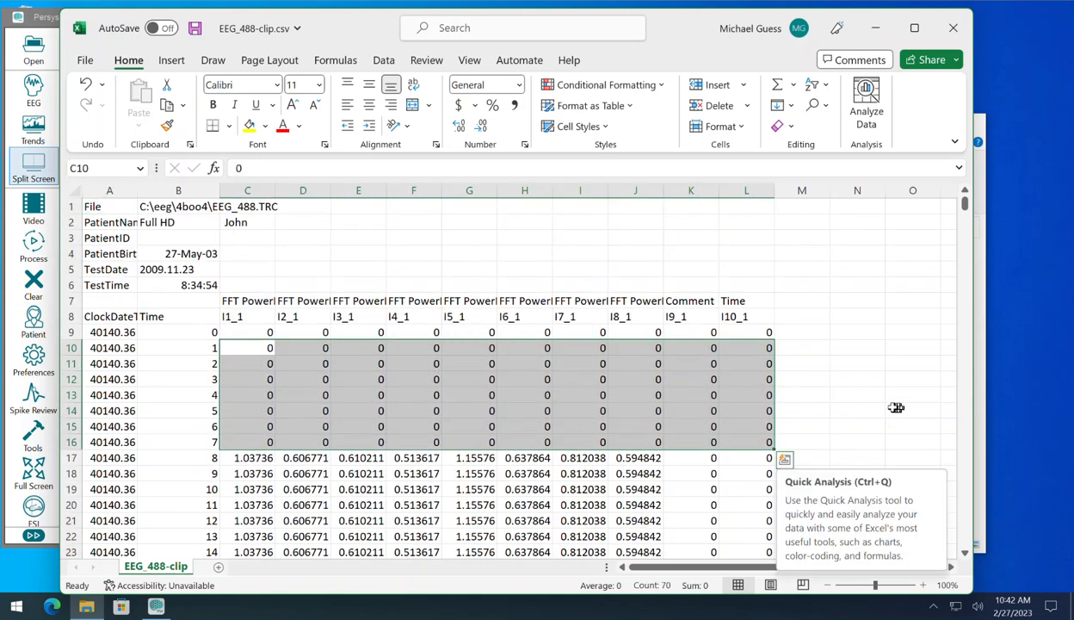
left_click(889, 408)
scroll(885, 405, "down", 6)
scroll(885, 403, "up", 1)
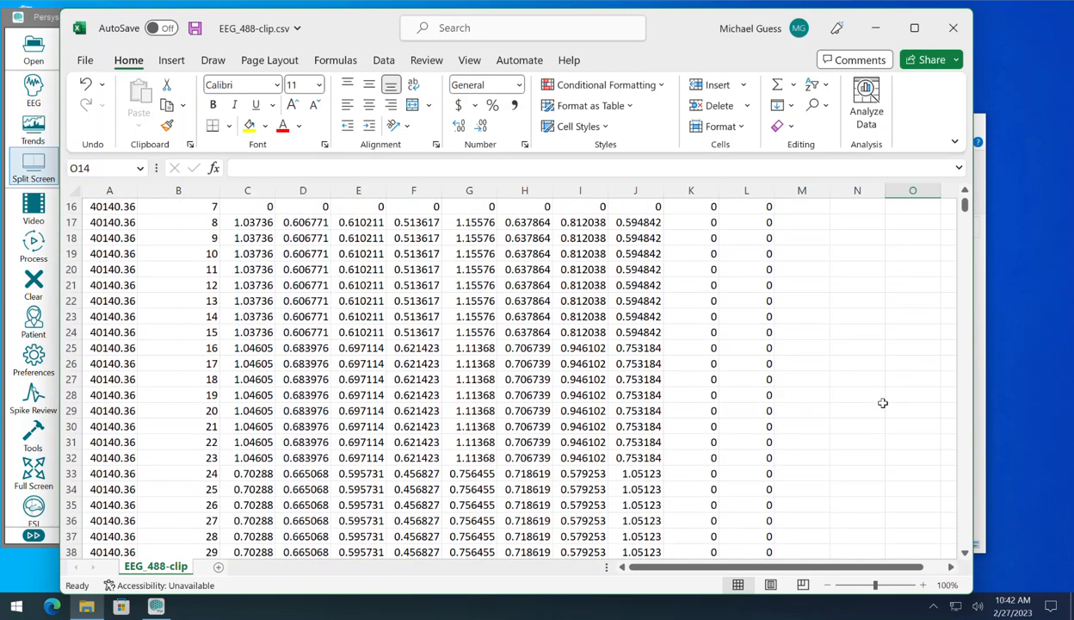
left_click(259, 227)
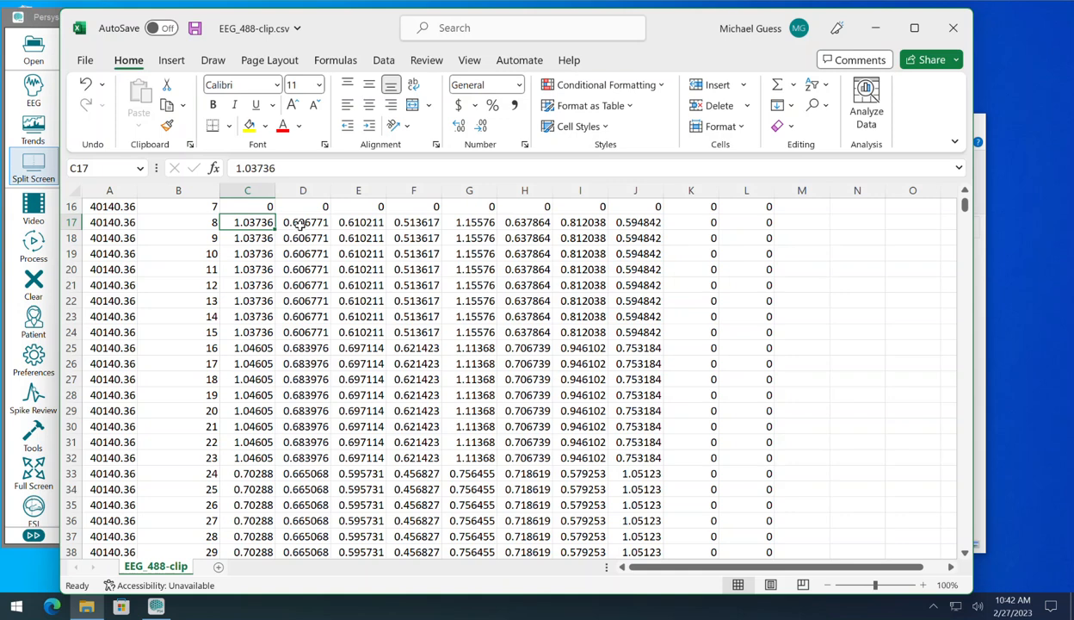
left_click(301, 222)
left_click(356, 223)
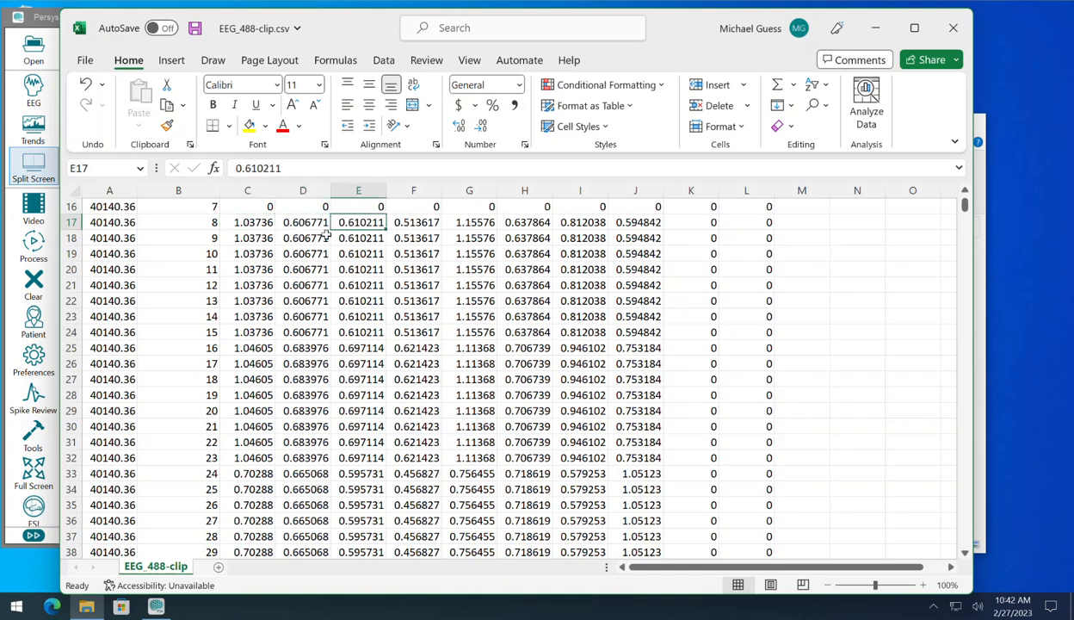
scroll(303, 225, "up", 1)
Step: Examine the Time column from its header down the first rows, comparing its entries with the trend values beside them
left_click(258, 270)
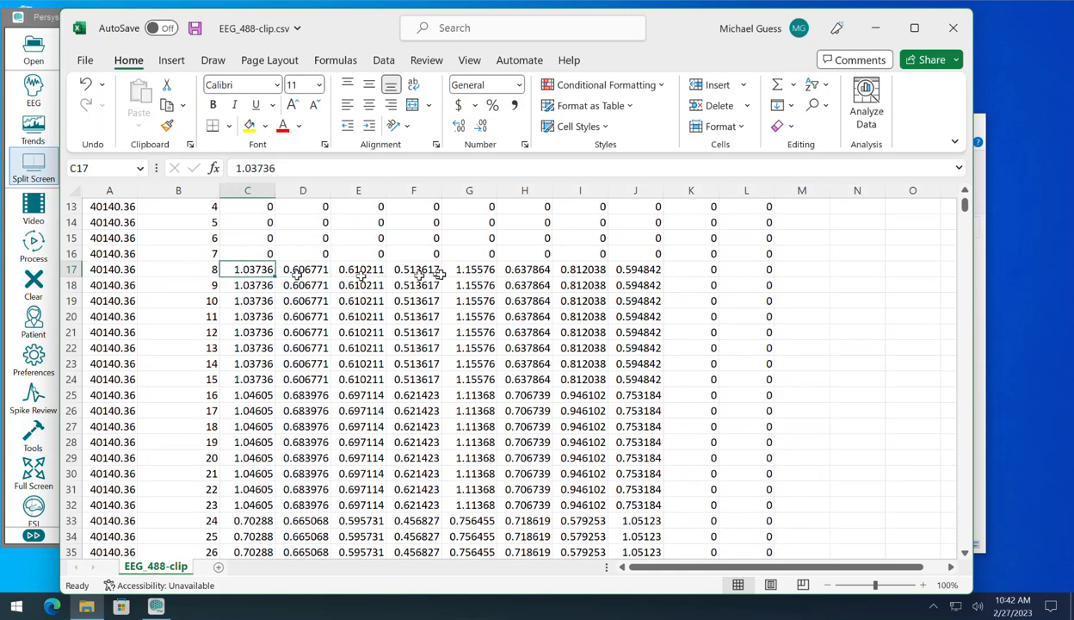
left_click(198, 269)
left_click(196, 284)
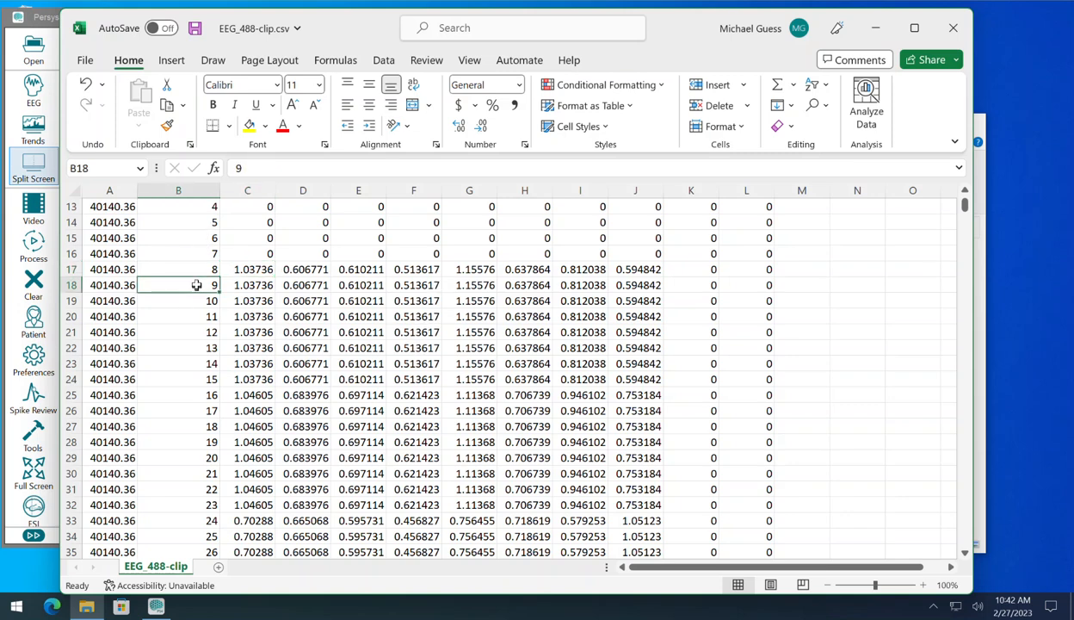
scroll(198, 287, "up", 3)
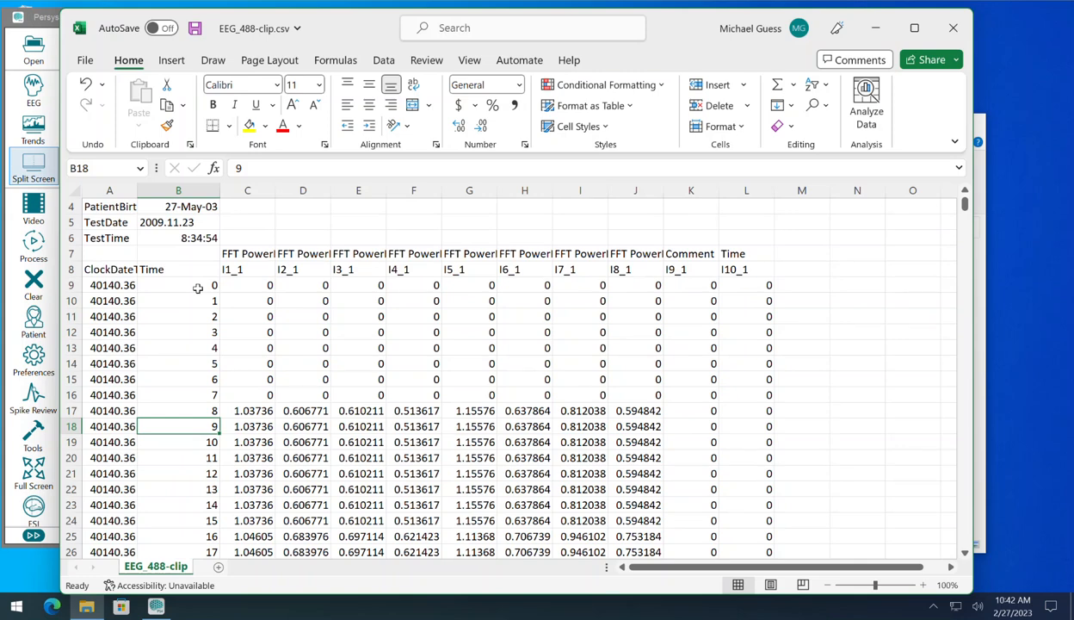
scroll(197, 287, "down", 2)
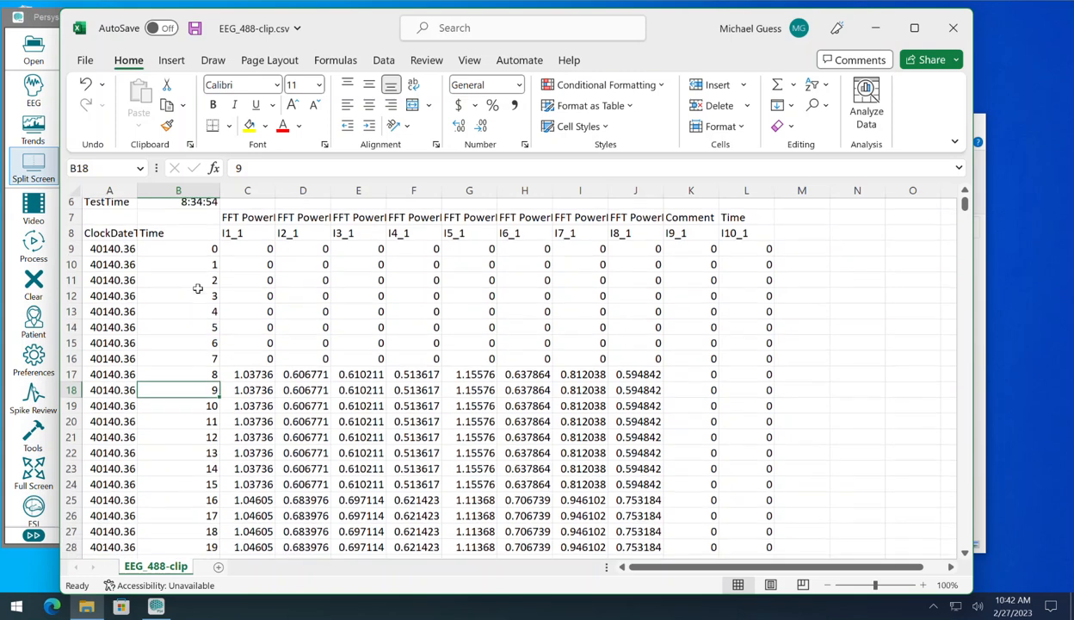
left_click(181, 351)
left_click(185, 361)
left_click(184, 376)
scroll(185, 392, "down", 7)
scroll(182, 389, "up", 10)
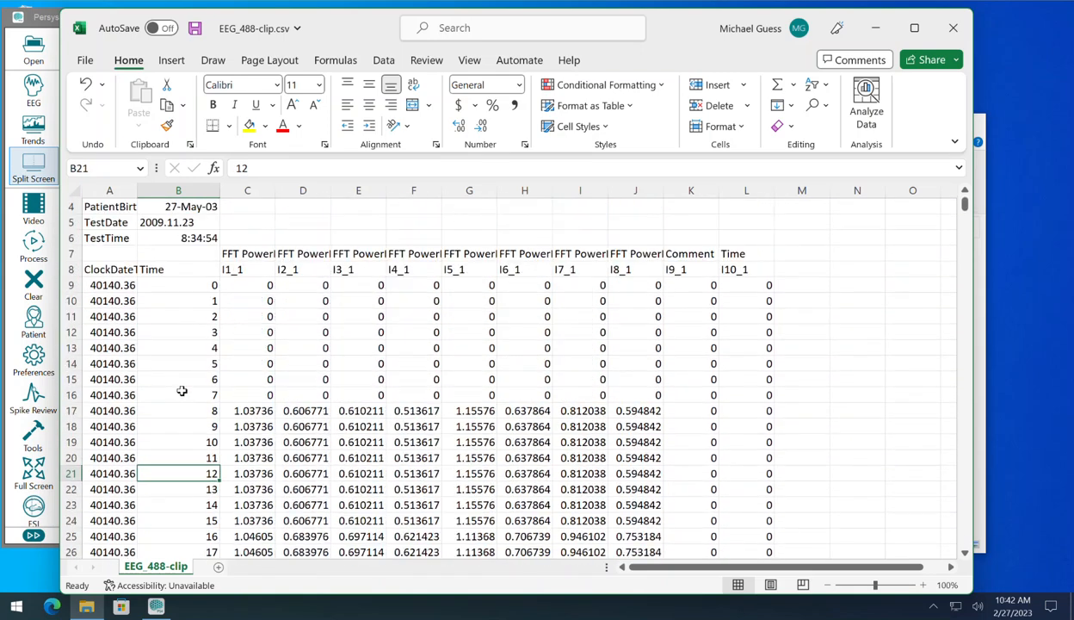
left_click(178, 273)
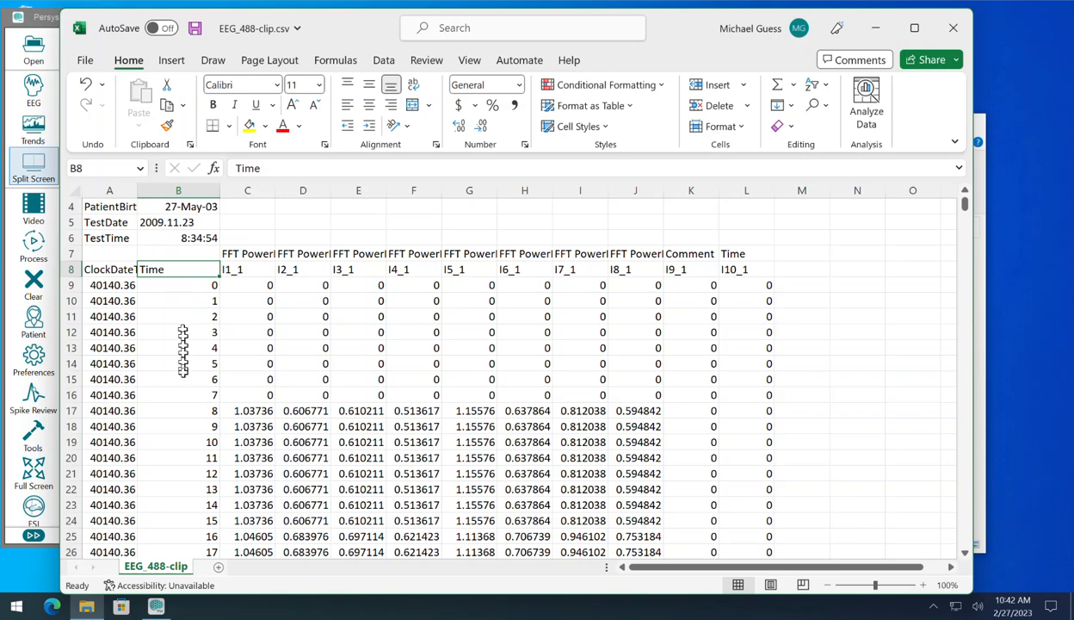
Step: Check the rows below the Time header, and widen column A to fit the ClockDateTime header and its full decimal values
scroll(165, 394, "down", 2)
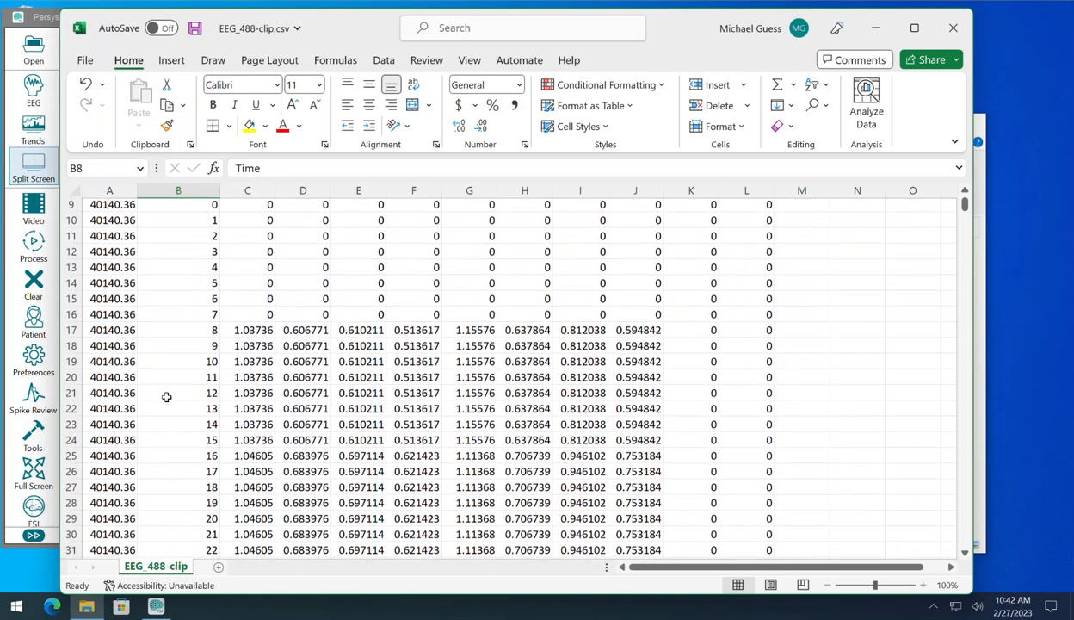
scroll(166, 394, "up", 3)
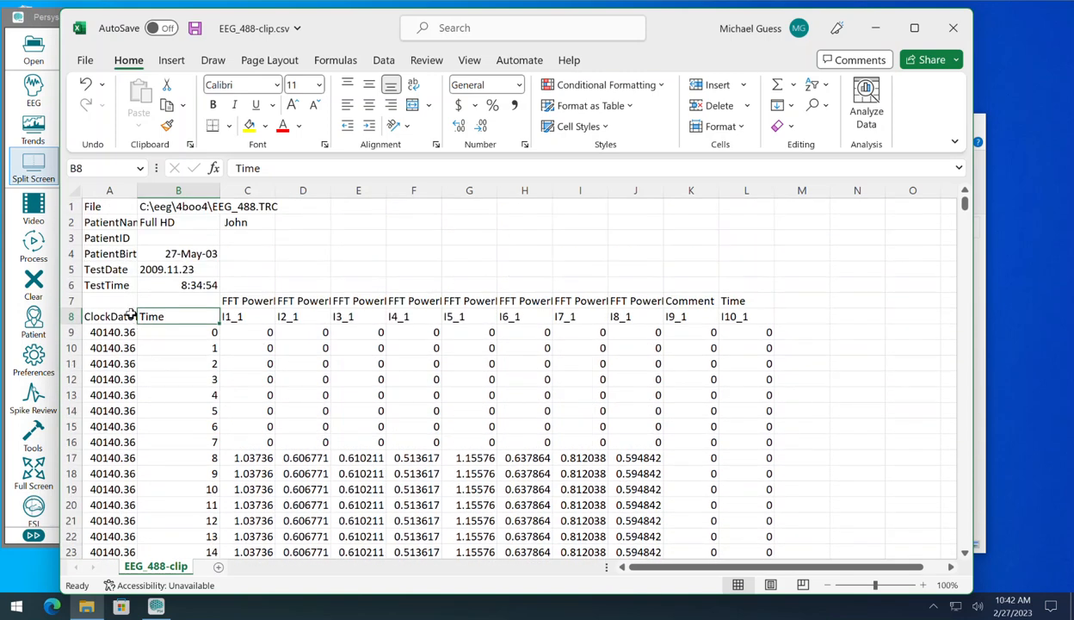
left_click_drag(137, 190, 160, 190)
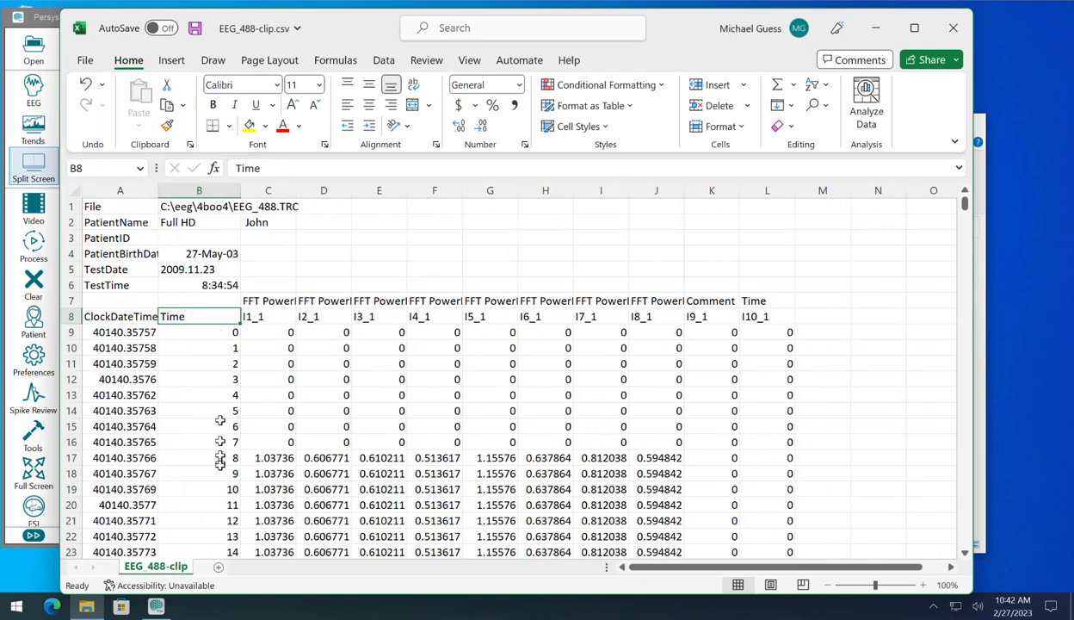
Step: Examine the per-second ClockDateTime and FFT power ratio rows down to row 44, and switch back to the EEG_488 record in Persyst
scroll(550, 387, "down", 2)
scroll(549, 387, "down", 5)
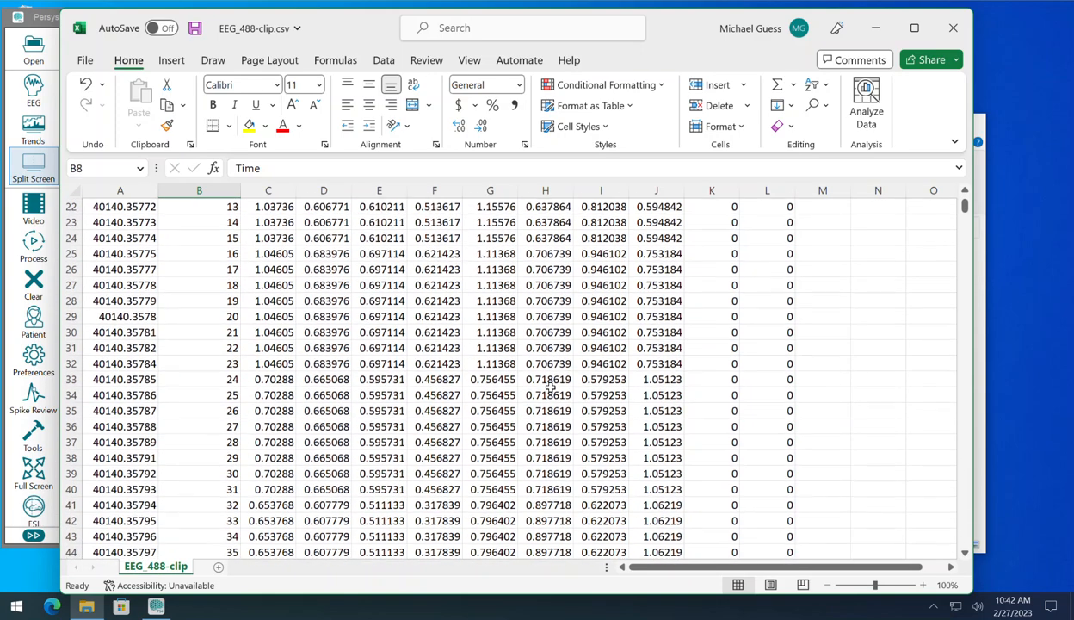
scroll(551, 384, "up", 5)
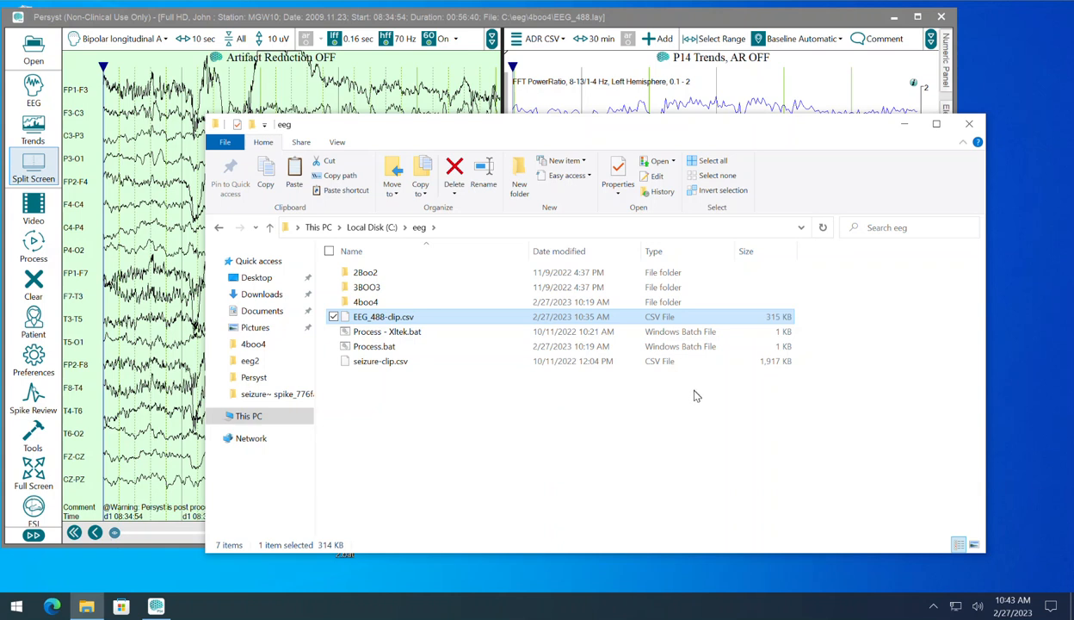
left_click(570, 21)
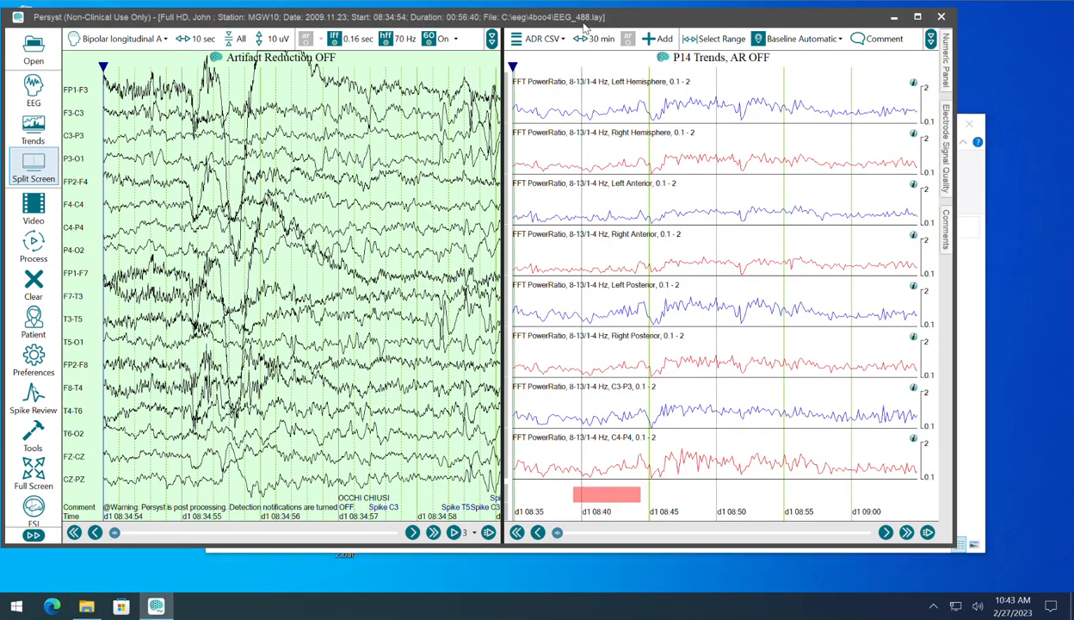